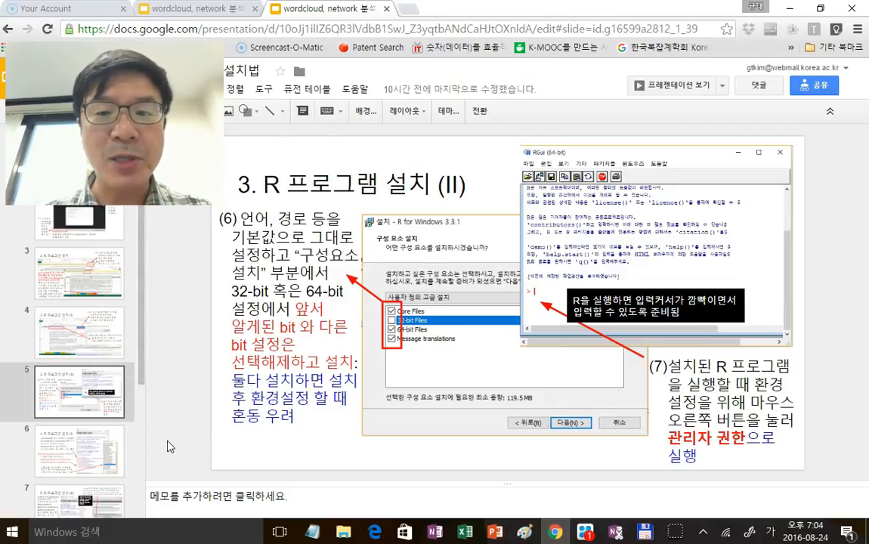
Look through the setup guide slides from R installation to the wordcloud run check, then return to the download slide
key("Down")
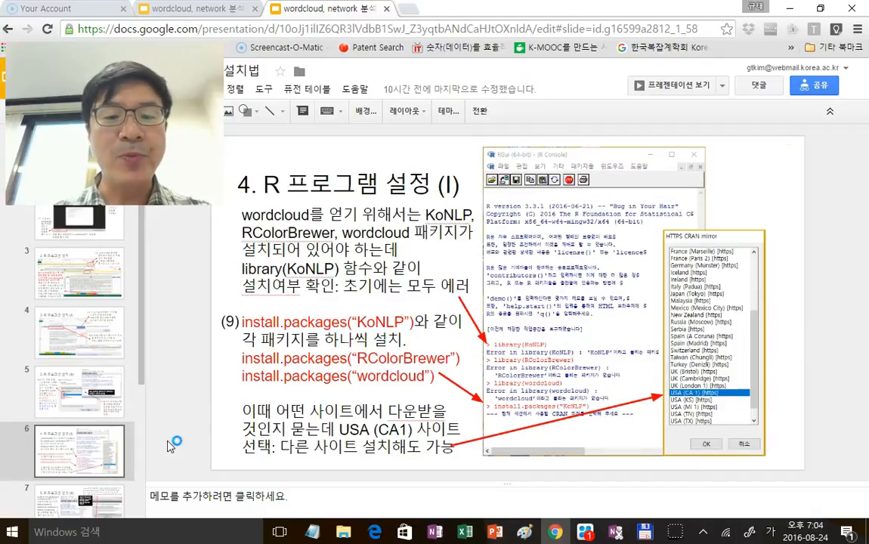
key("Down")
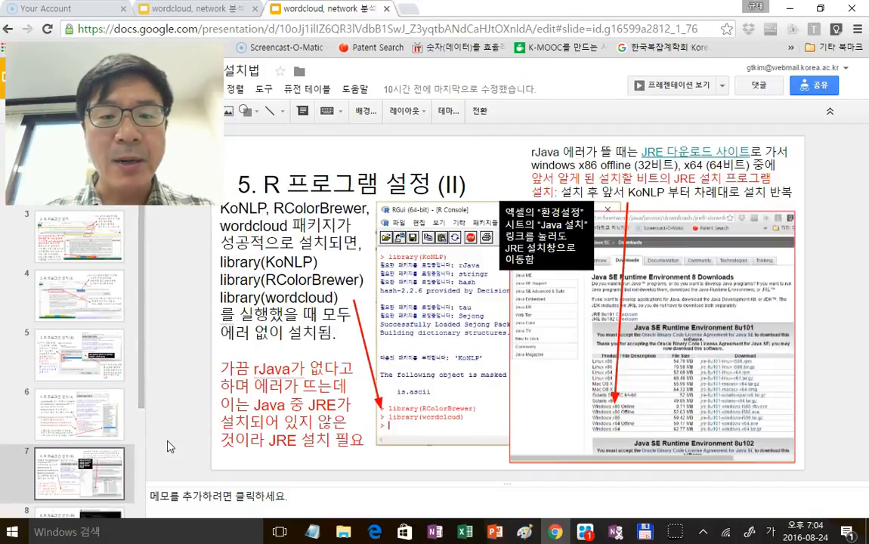
key("Down")
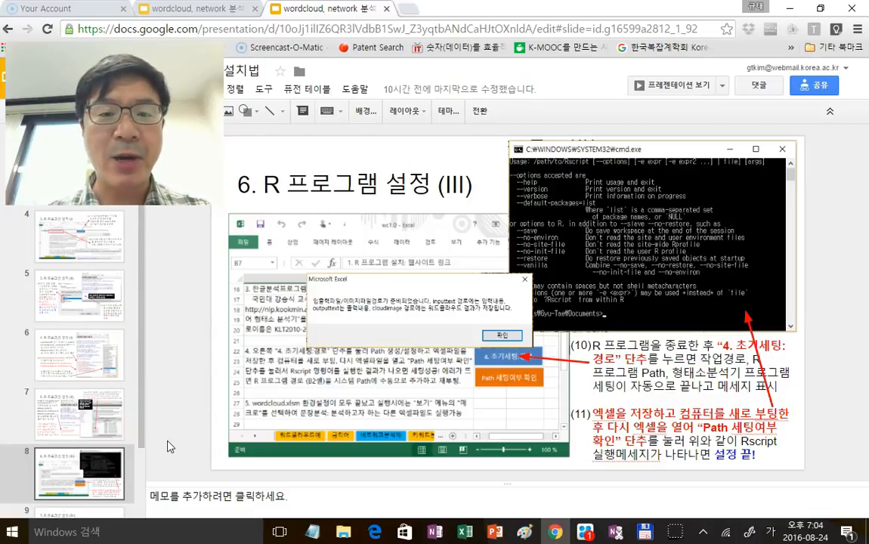
key("Down")
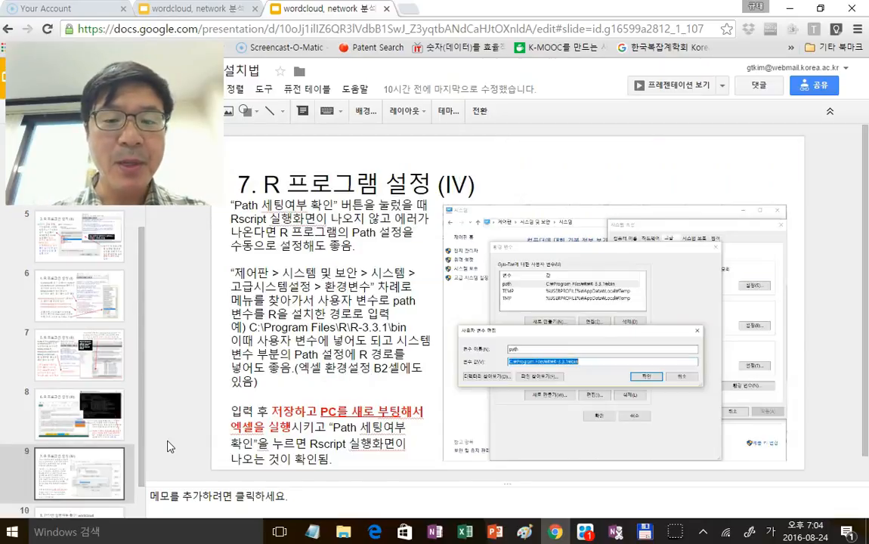
key("Down")
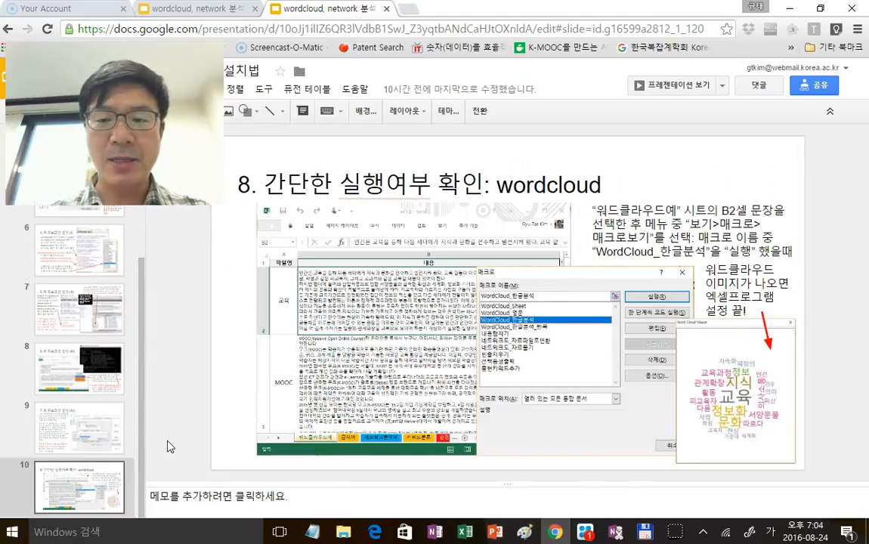
key("Up")
key("Up")
key("Up")
key("Up")
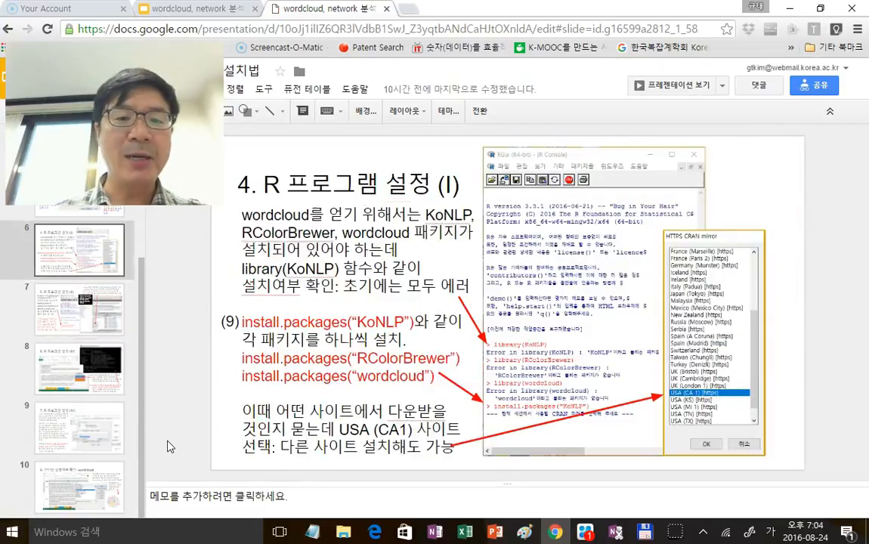
key("Up")
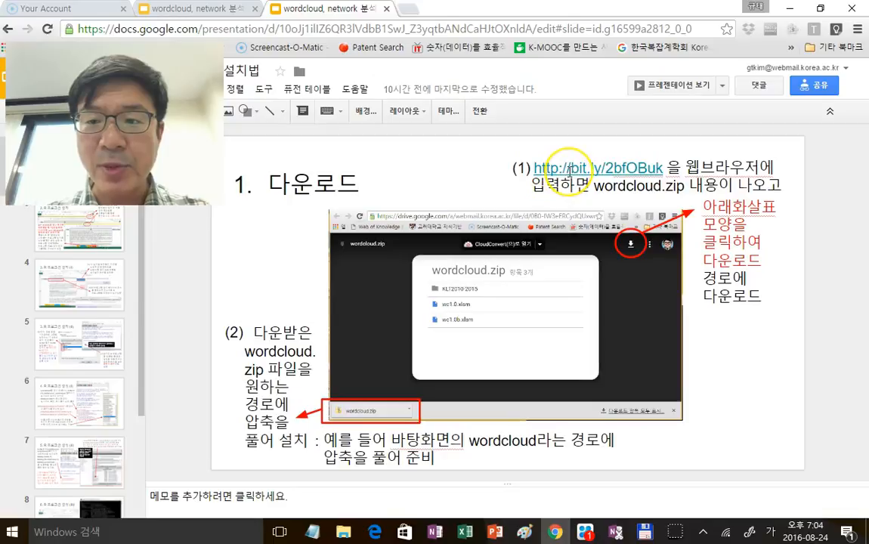
left_click(570, 171)
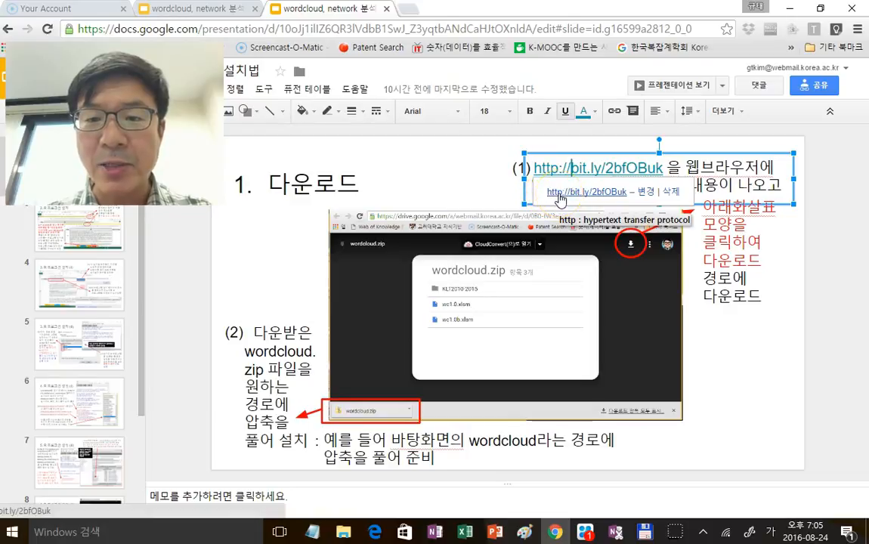
left_click(559, 193)
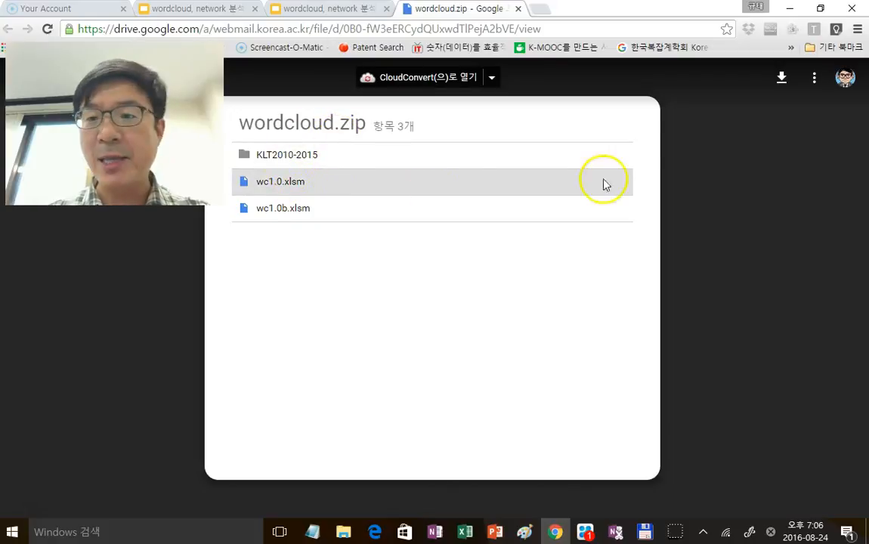
left_click(782, 81)
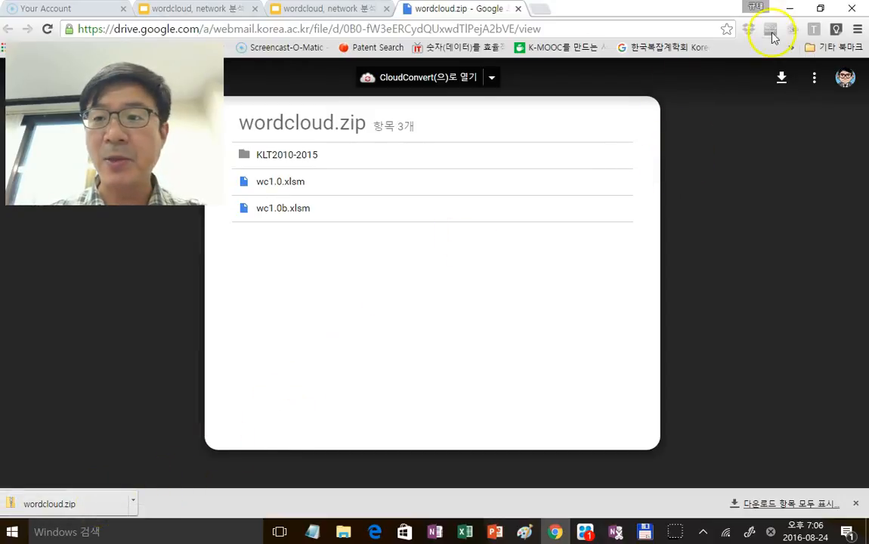
Put the downloaded wordcloud.zip on the desktop and close the Google Drive page to return to the download slide
left_click(818, 10)
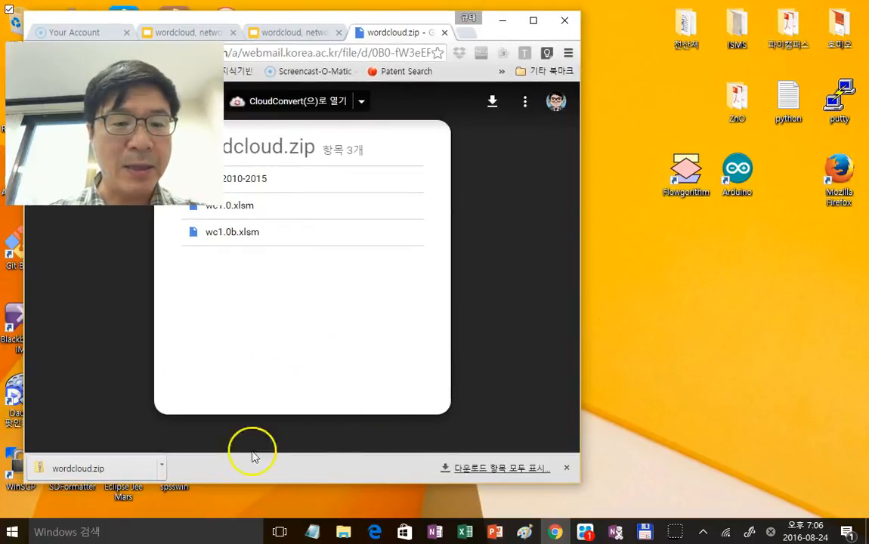
left_click_drag(98, 475, 654, 331)
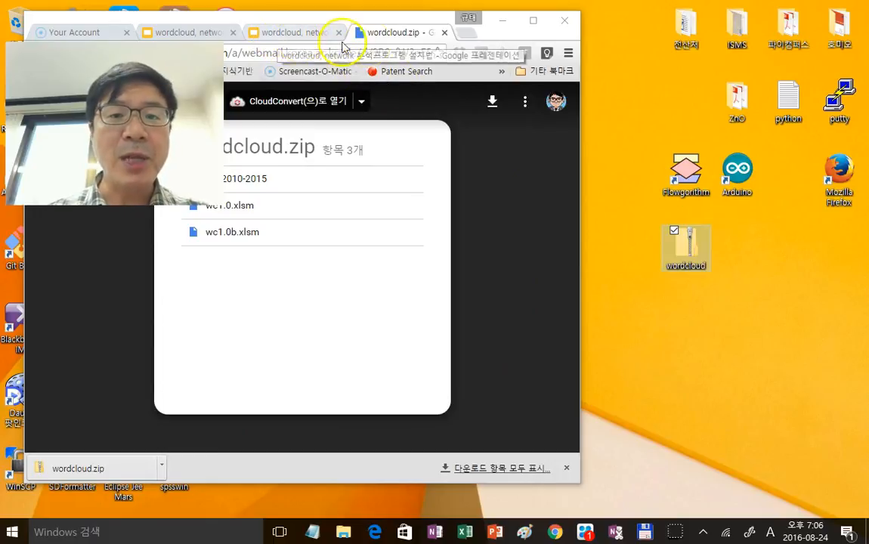
left_click(446, 34)
left_click(446, 34)
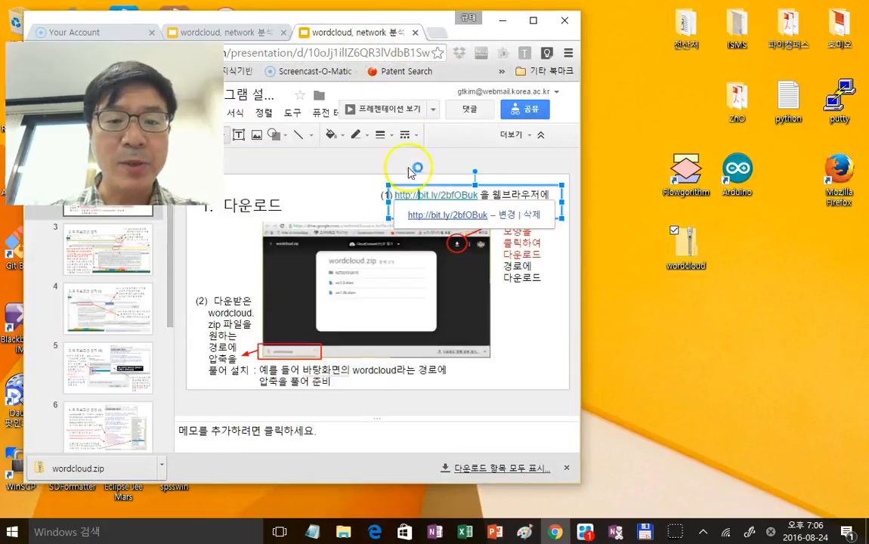
left_click(424, 403)
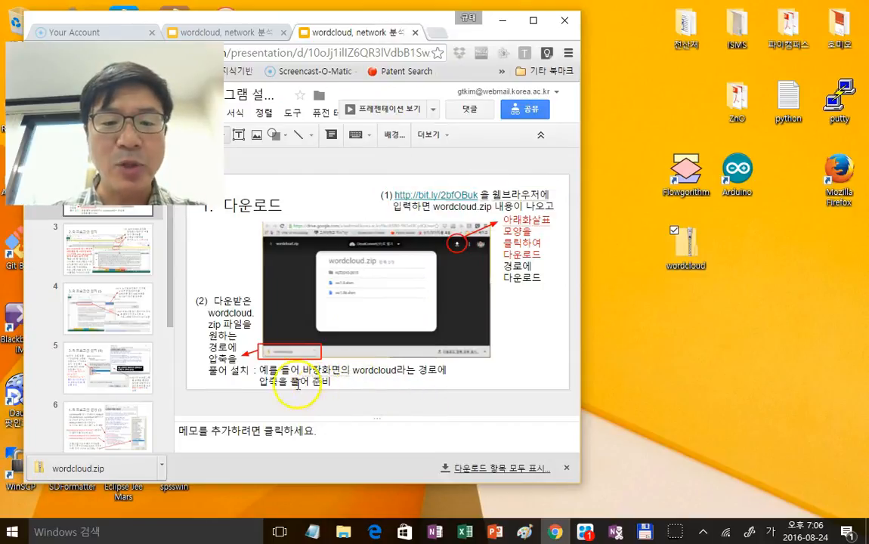
Extract the wordcloud archive into a wordcloud folder on the desktop and place its folder window beside the slides
right_click(695, 257)
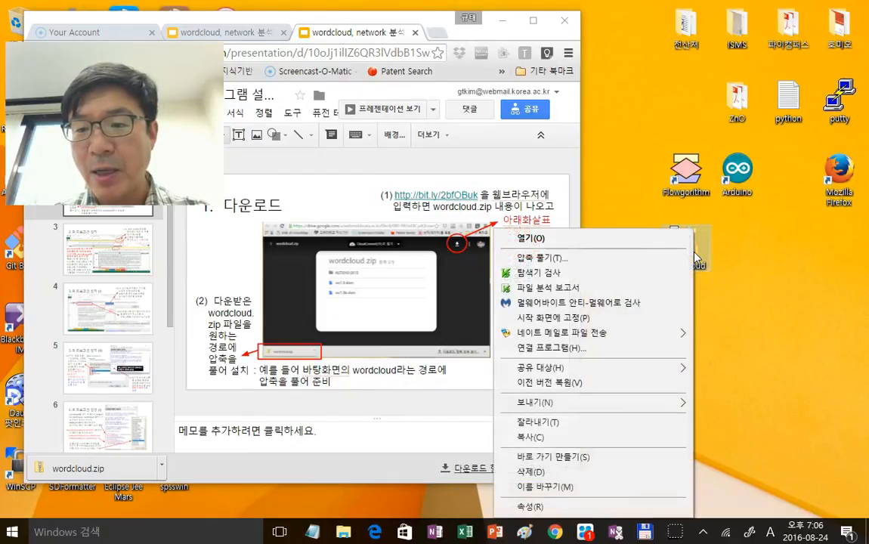
left_click(651, 258)
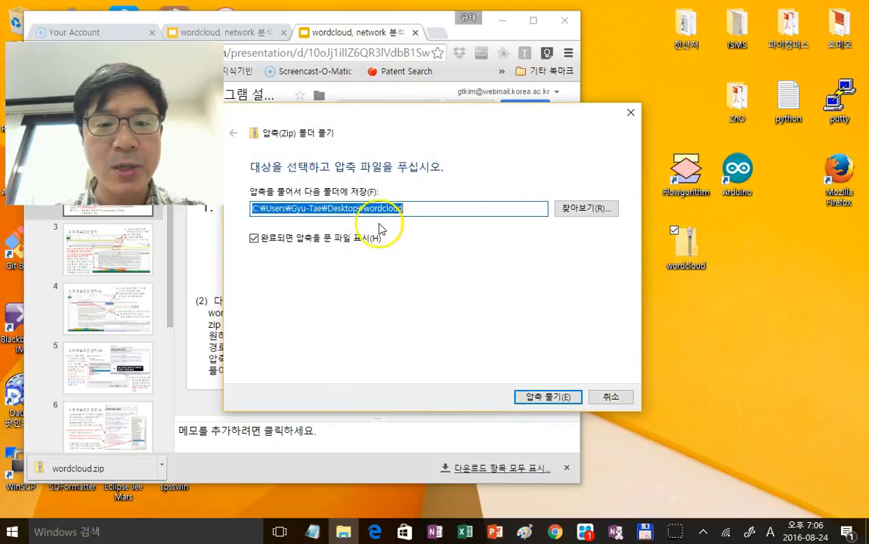
left_click(534, 401)
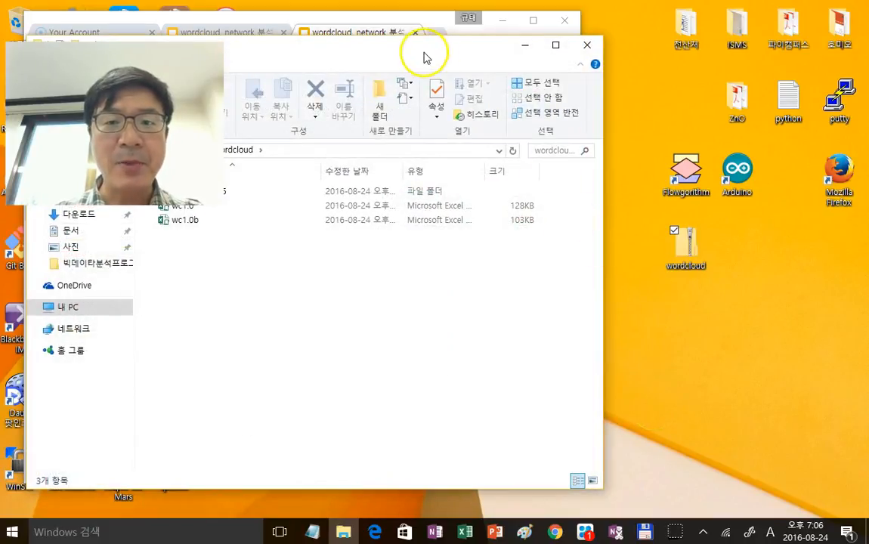
left_click_drag(425, 58, 691, 70)
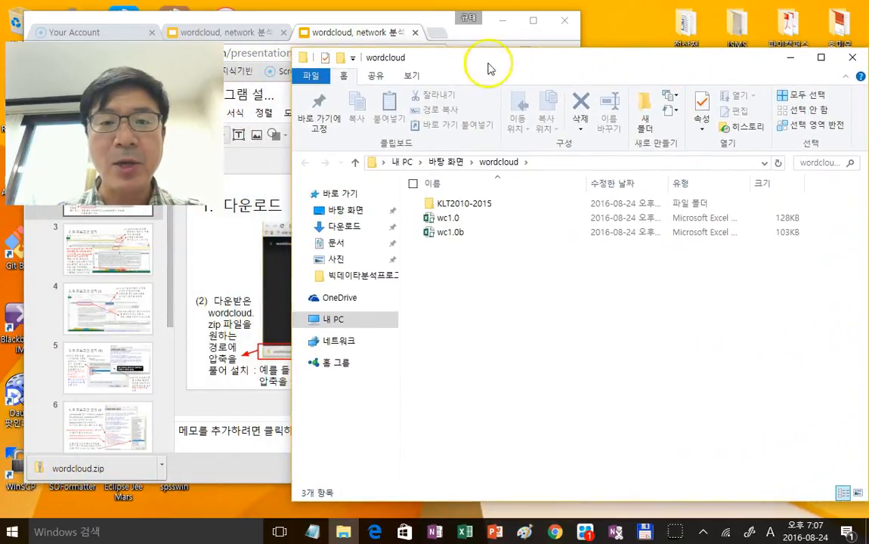
left_click_drag(299, 52, 376, 183)
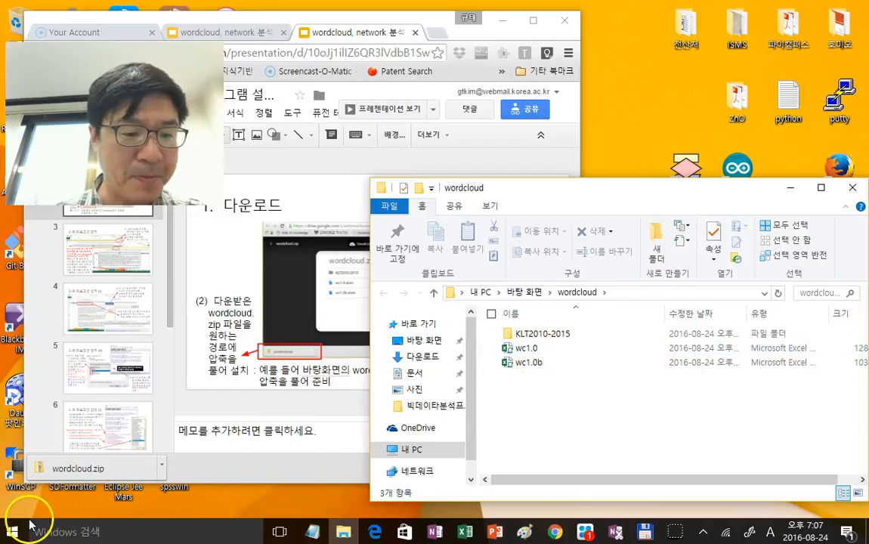
Open the wc1.0 workbook in Excel, enable editing and macro content, and save it
left_click(527, 349)
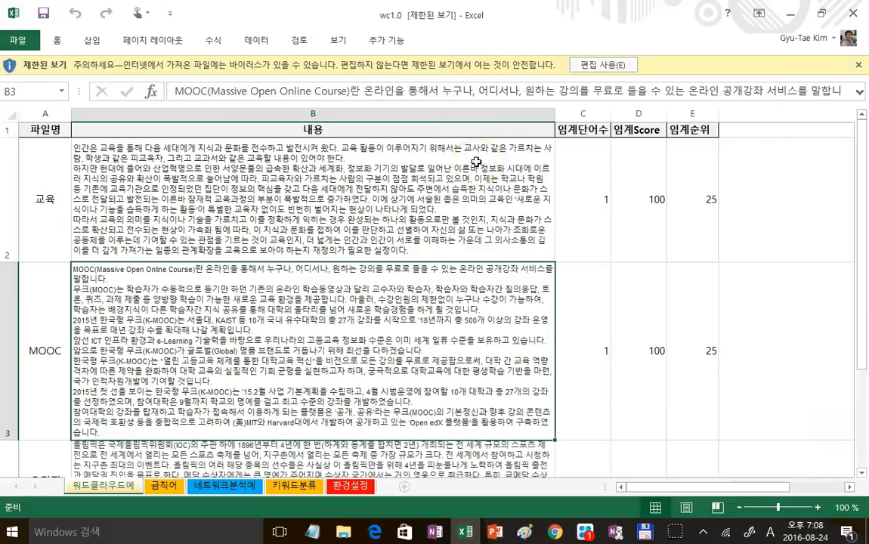
left_click(601, 65)
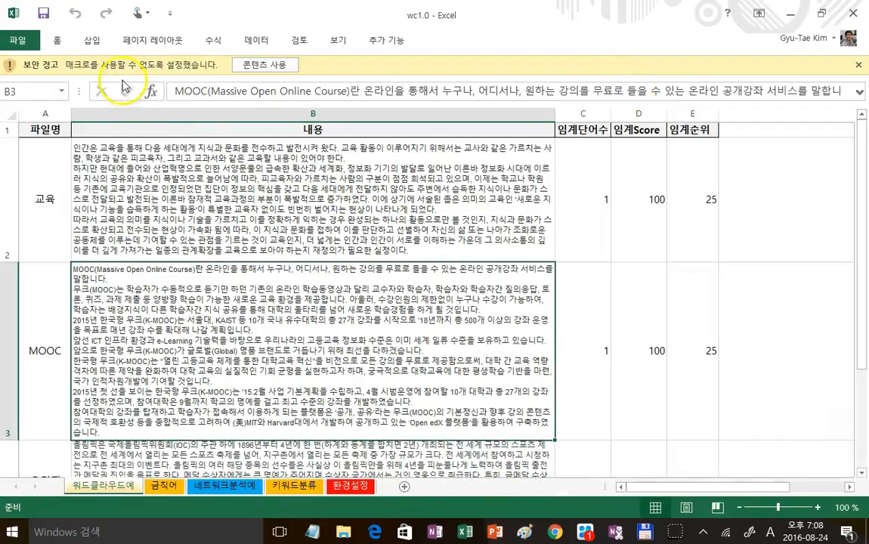
left_click(264, 69)
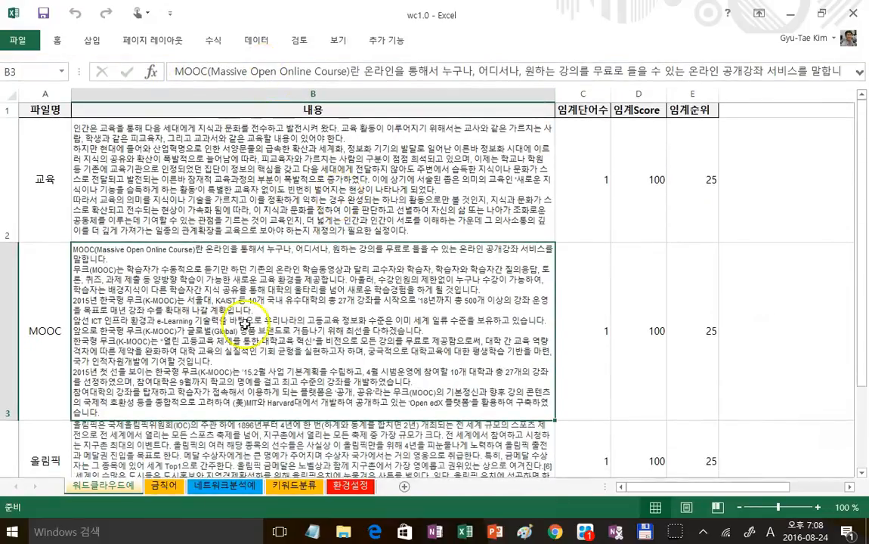
left_click(44, 15)
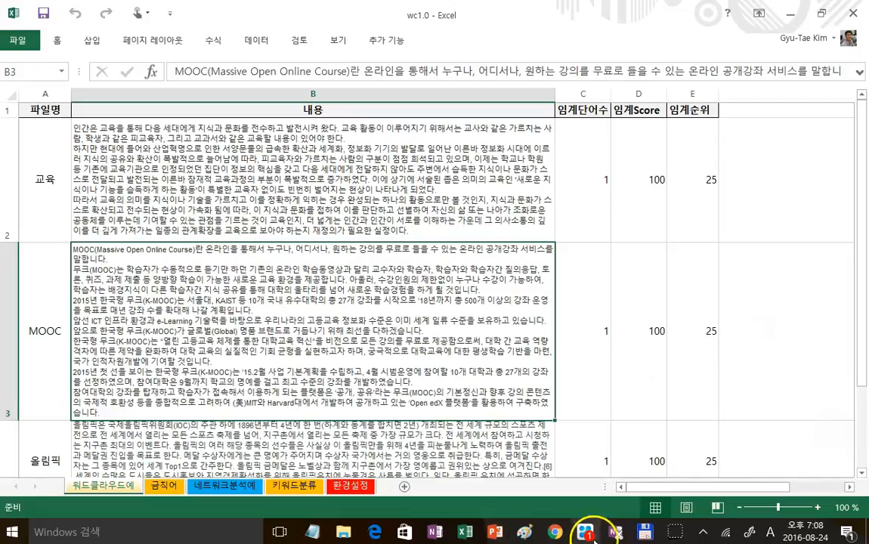
Switch back to the setup slides in Chrome and review the "2. R 프로그램 설치" slide in a maximized window
left_click(791, 13)
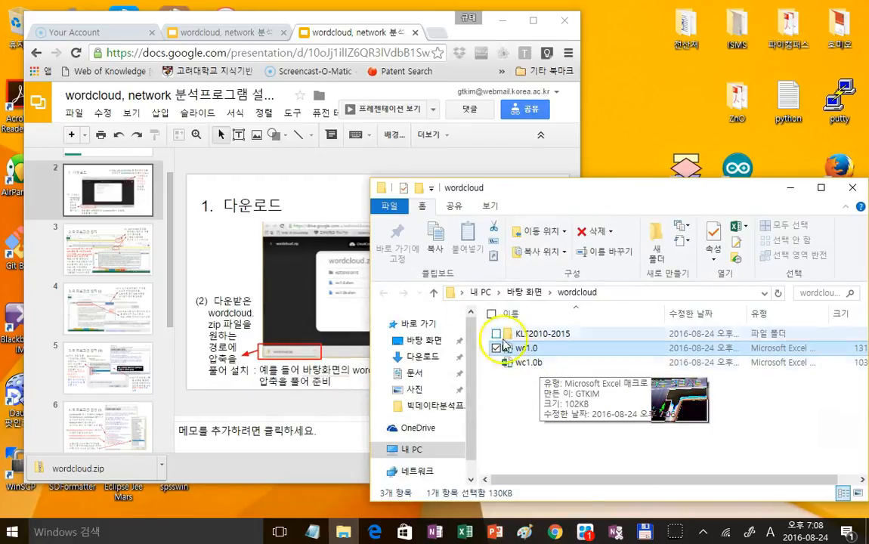
left_click(339, 172)
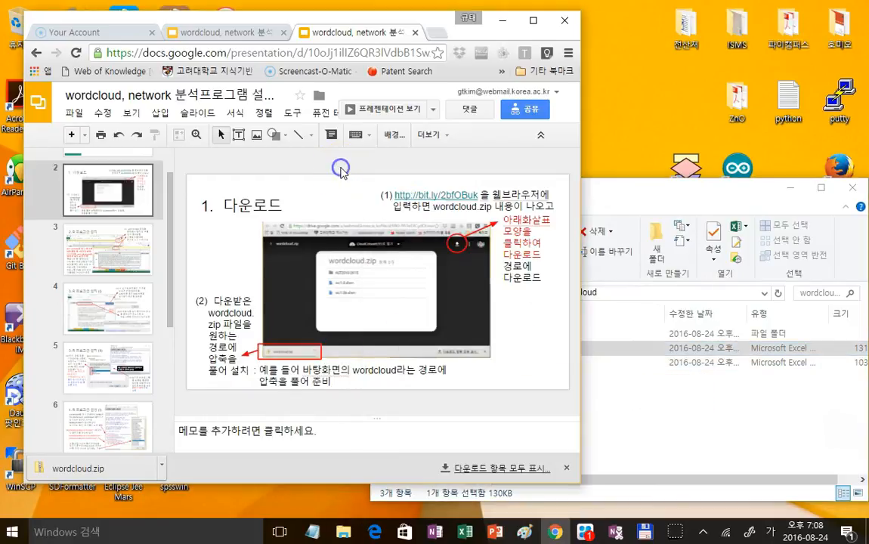
scroll(307, 155, "down", 1)
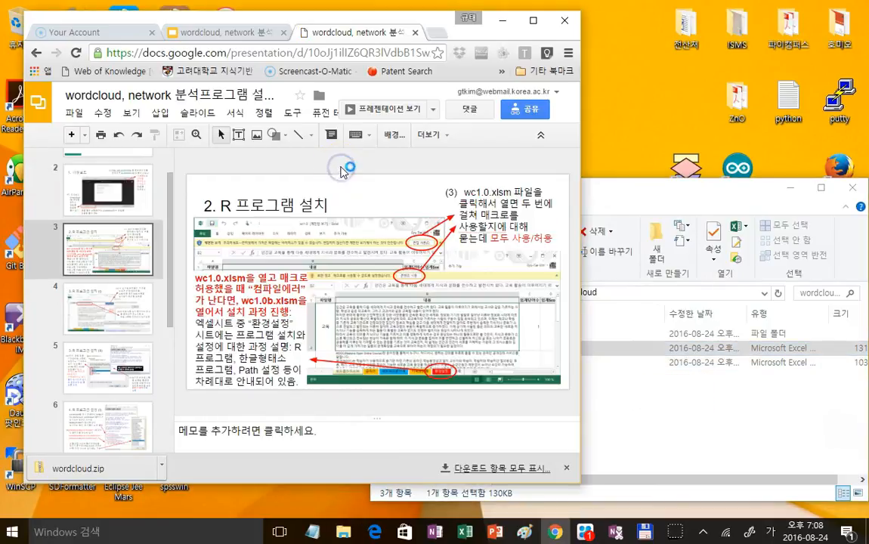
left_click(532, 20)
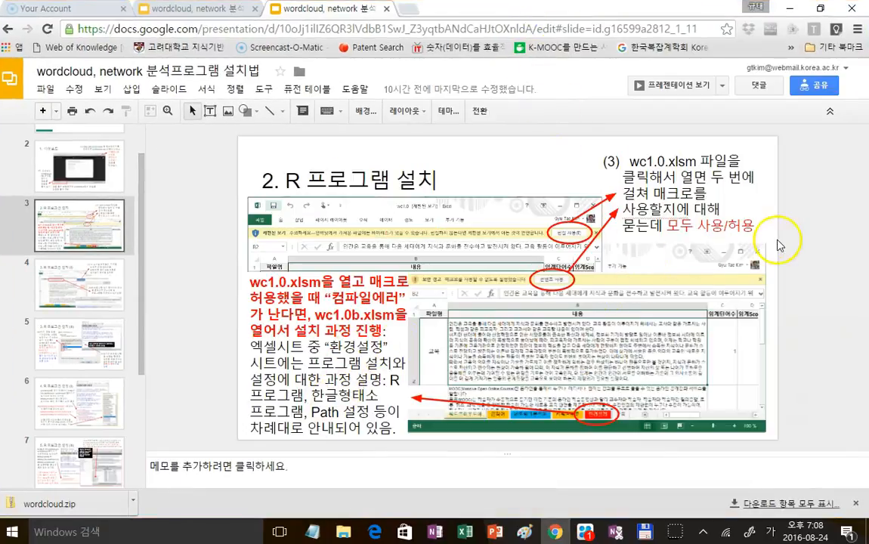
scroll(788, 237, "down", 1)
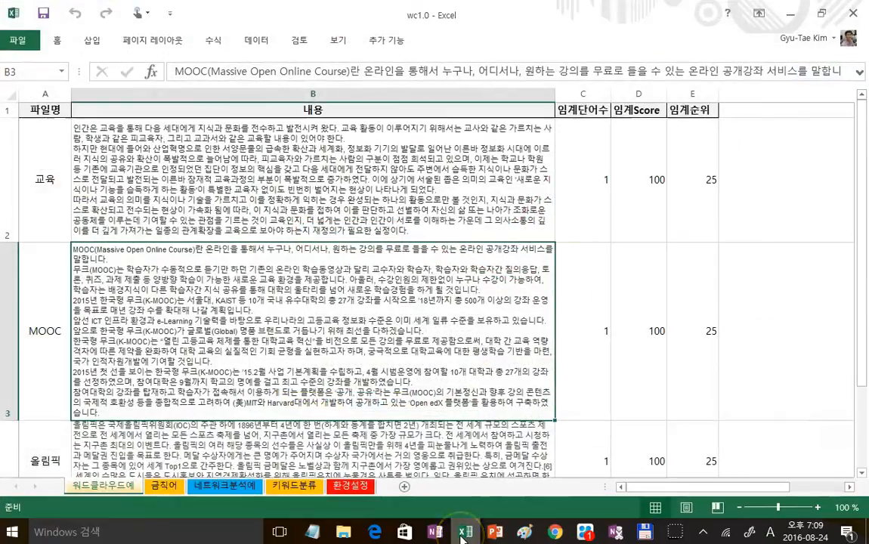
In the wc1.0 workbook in Excel, review the installation steps on the 환경설정 sheet and run the "1. 설치할 버전확인" check
left_click(470, 529)
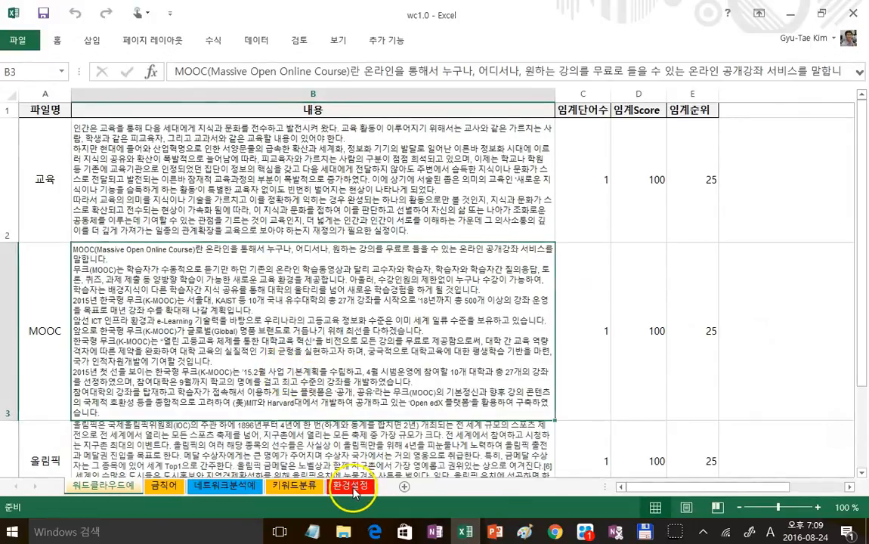
left_click(353, 486)
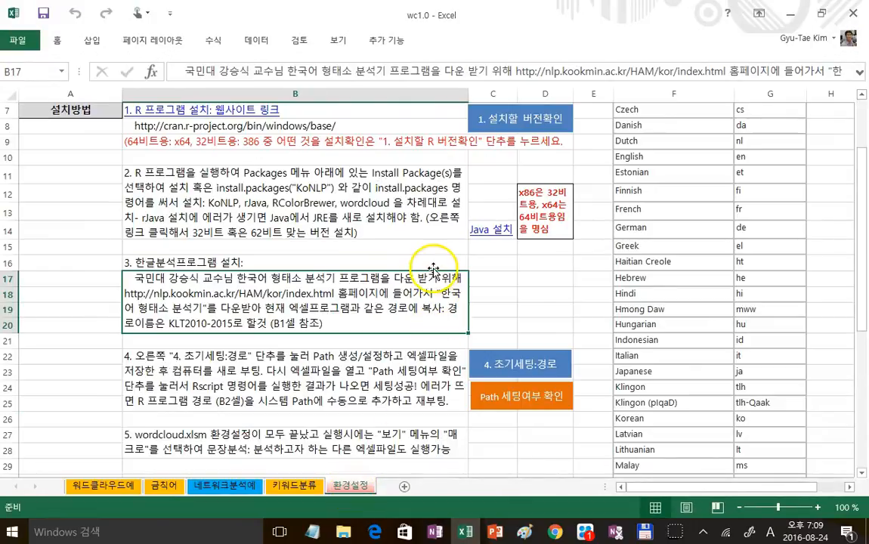
scroll(423, 295, "up", 2)
scroll(174, 249, "down", 3)
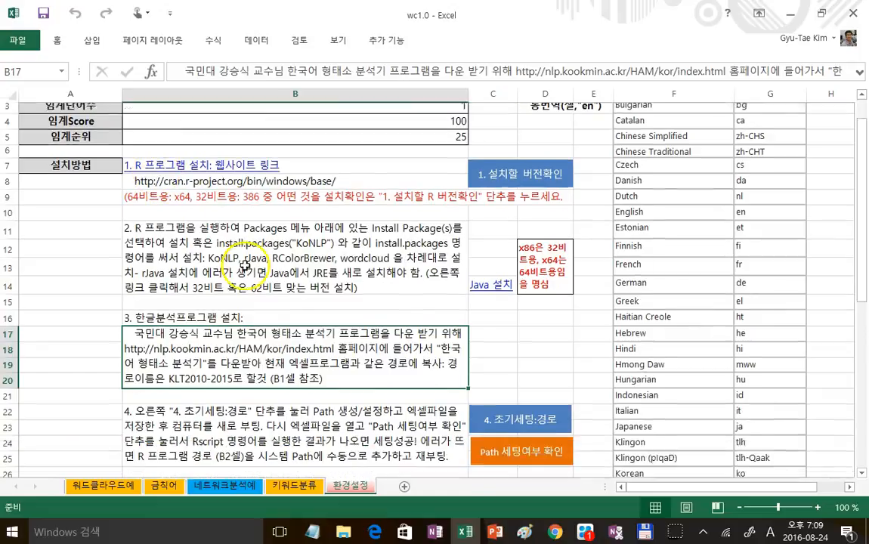
scroll(229, 366, "up", 1)
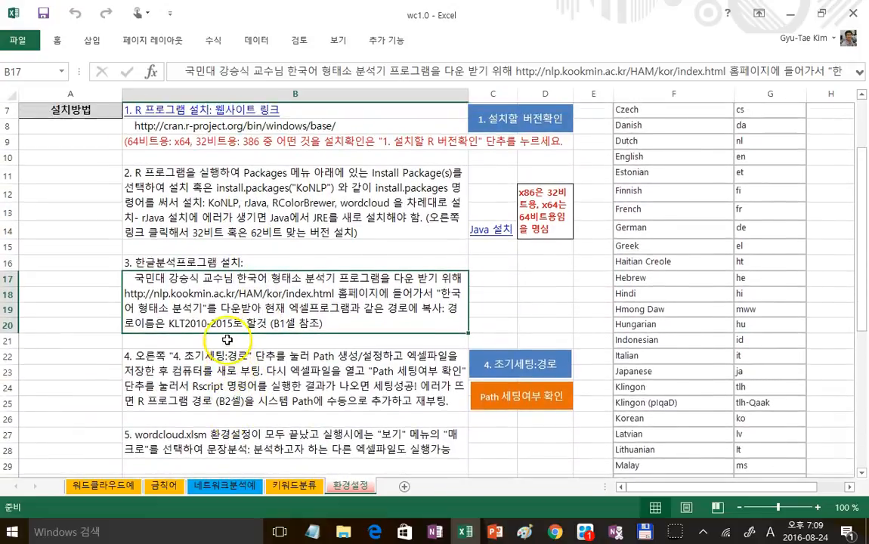
scroll(250, 303, "up", 1)
scroll(269, 270, "down", 1)
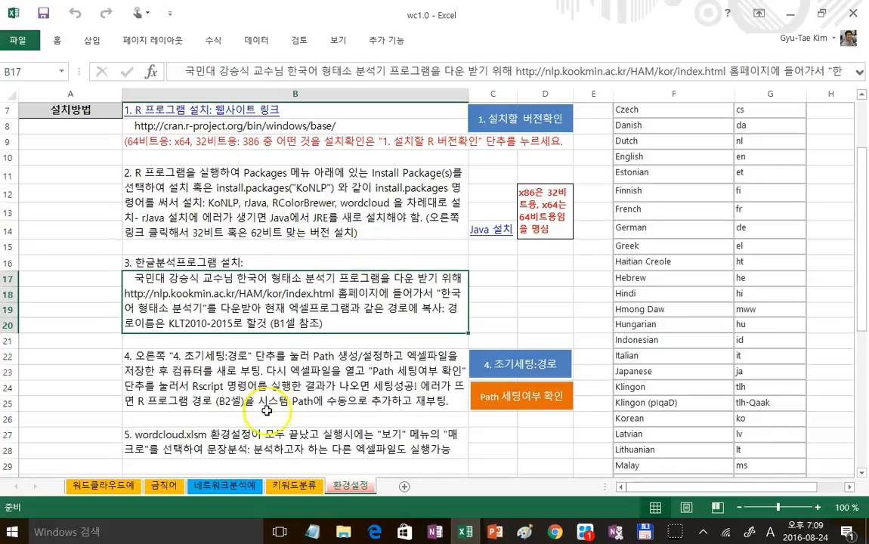
scroll(348, 348, "up", 1)
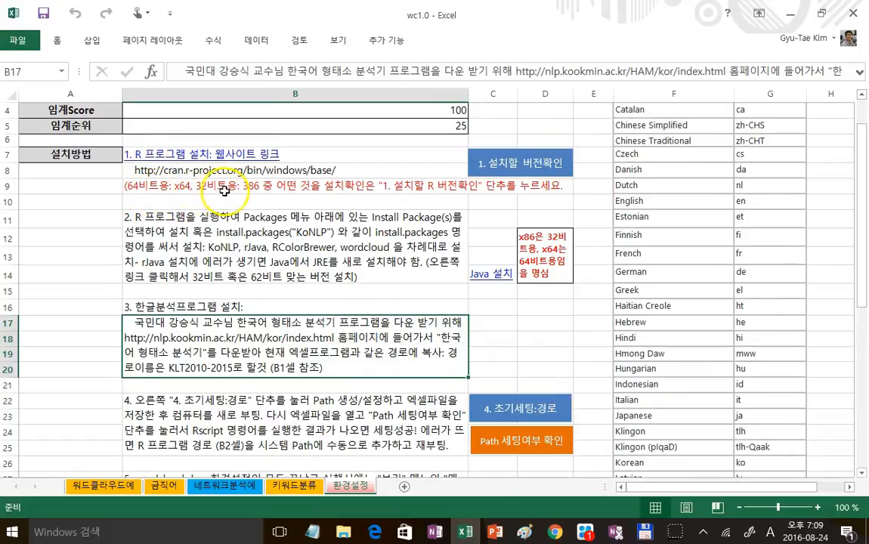
left_click(522, 168)
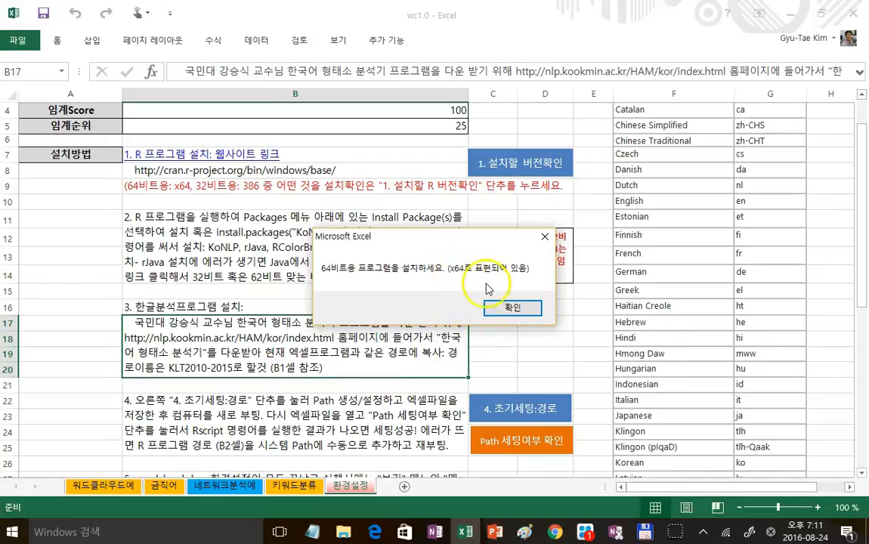
Dismiss the version message, open the R download page linked on the 환경설정 sheet, and download R 3.3.1 for Windows
left_click(513, 310)
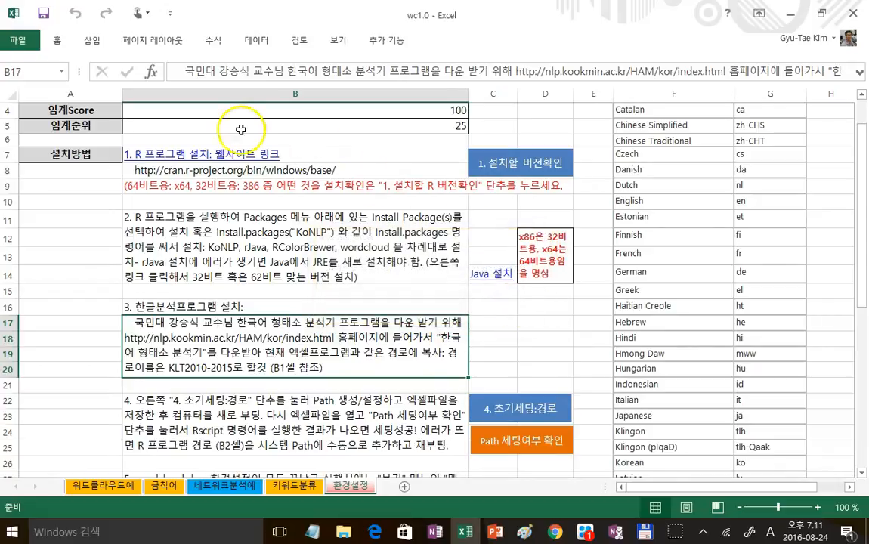
left_click(194, 156)
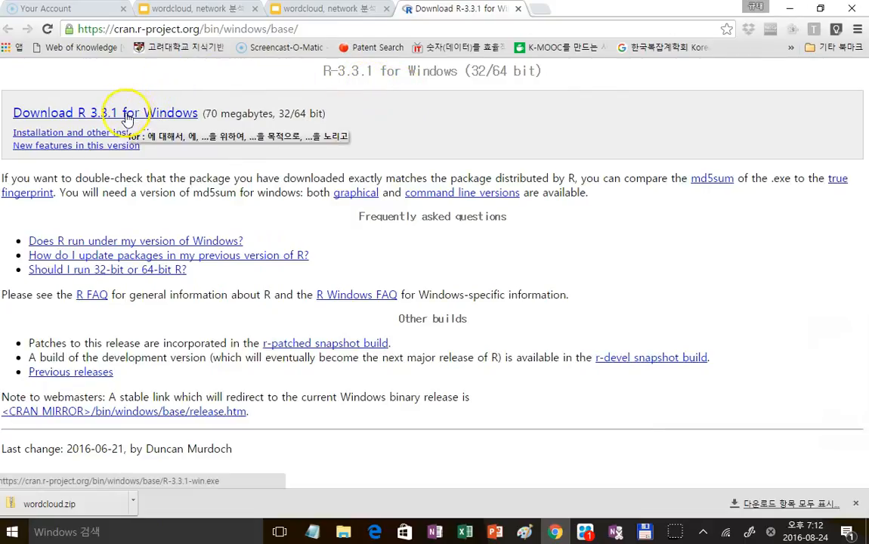
left_click(66, 119)
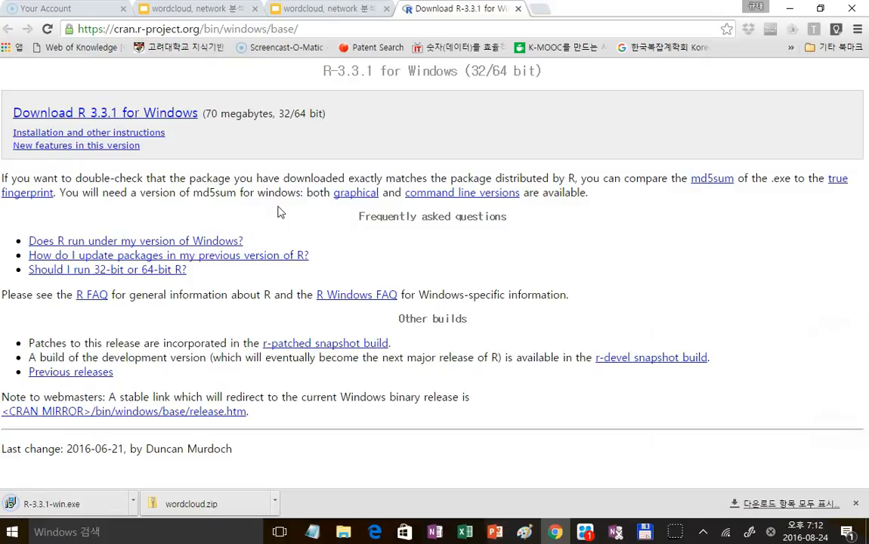
Launch the R-3.3.1-win.exe installer in 한국어, go past the license, and keep the default install folder under Program Files
left_click(74, 505)
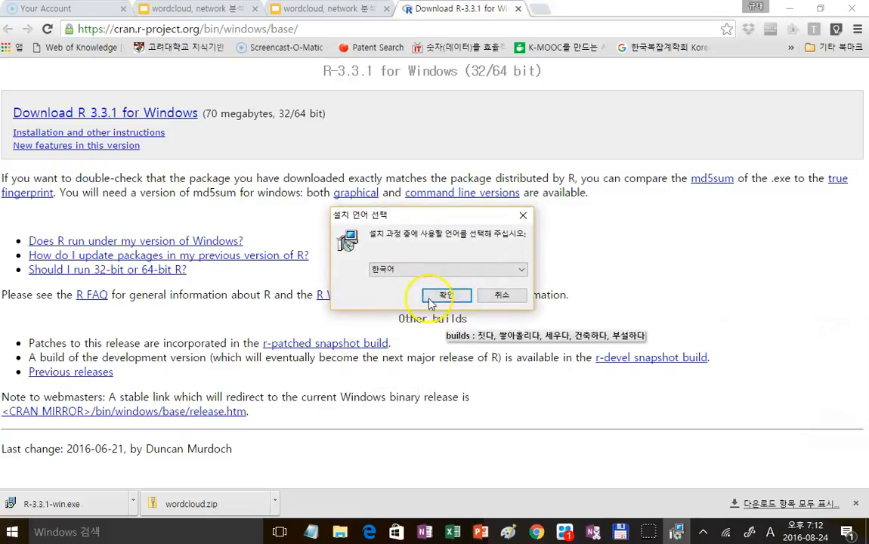
left_click(440, 294)
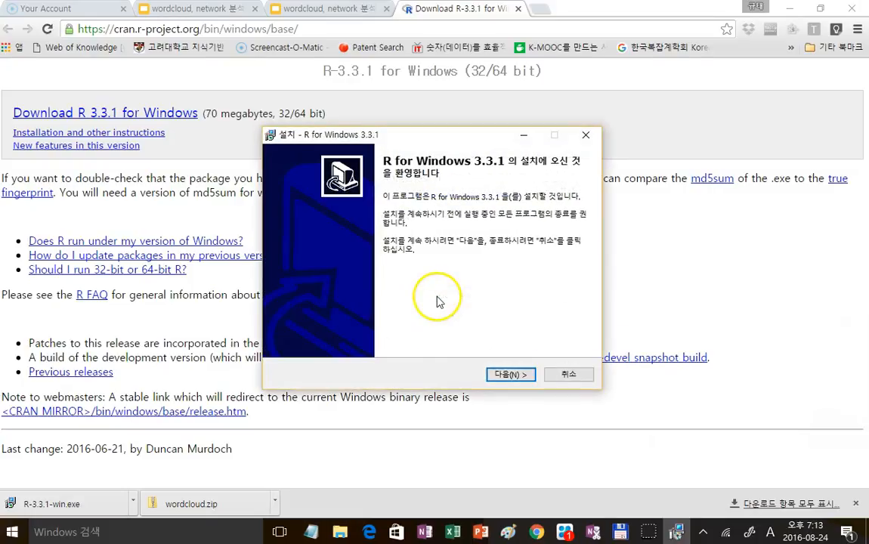
left_click(505, 373)
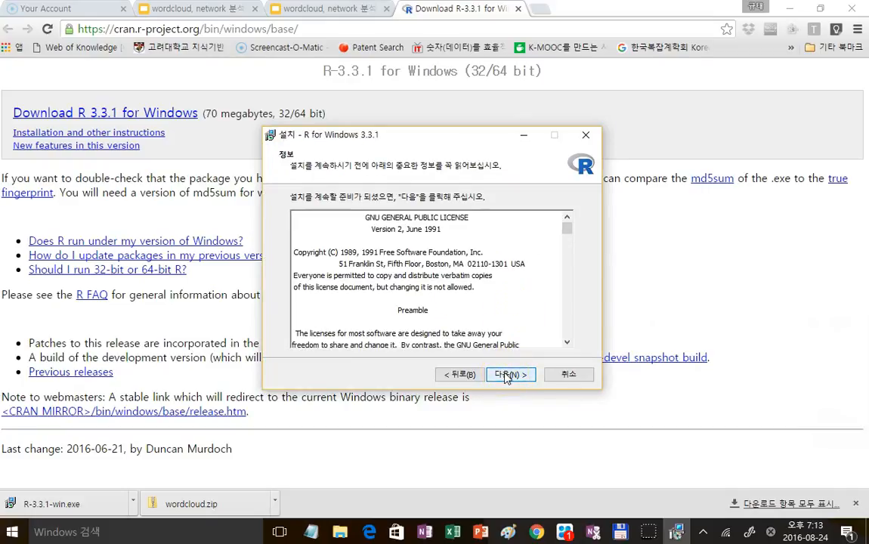
left_click(506, 374)
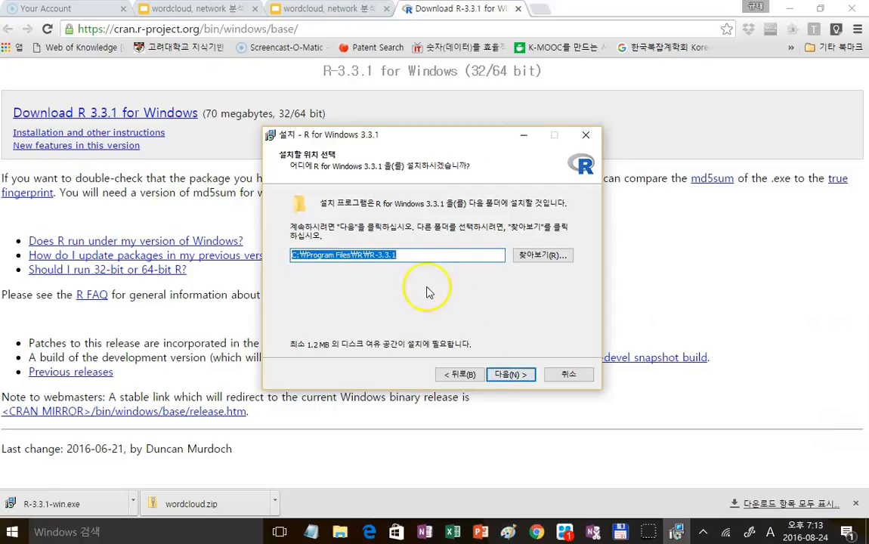
left_click(506, 373)
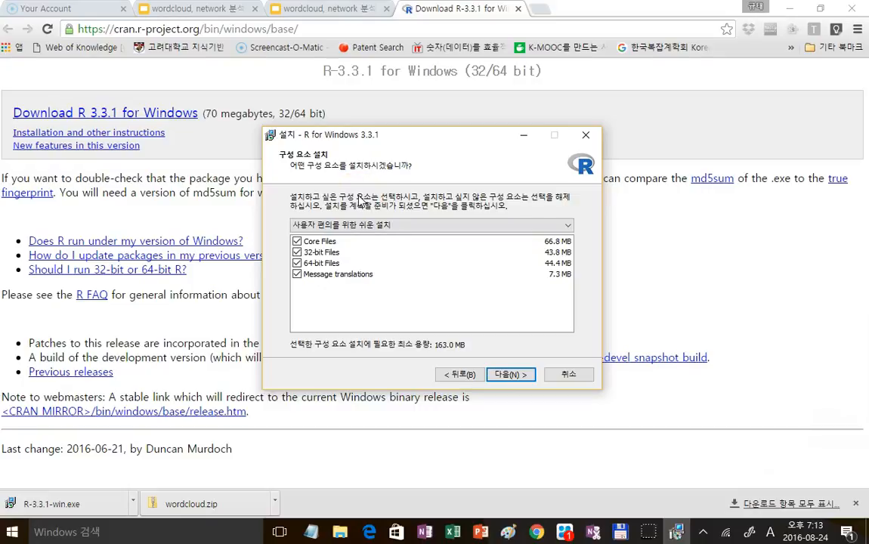
Exclude 32-bit Files from the R components, keep the default startup, Start menu folder and additional options, and start the installation
left_click(298, 254)
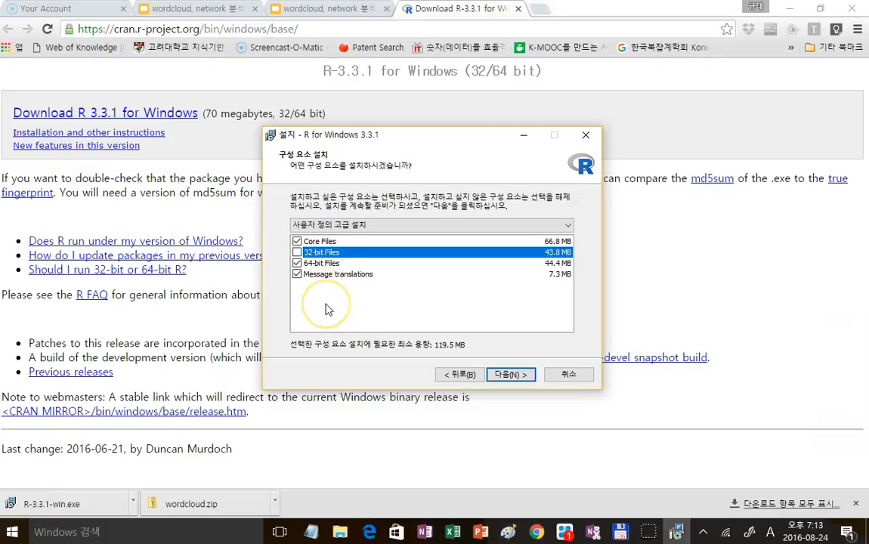
left_click(504, 375)
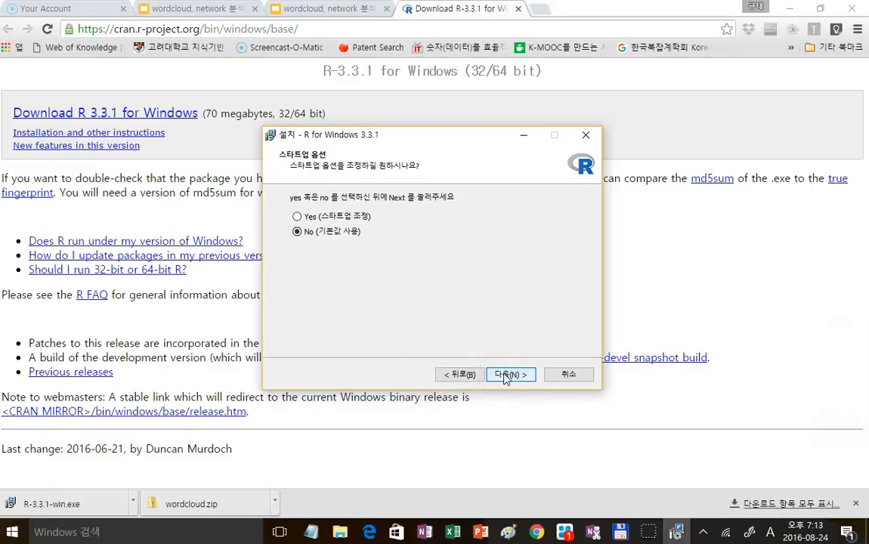
left_click(506, 376)
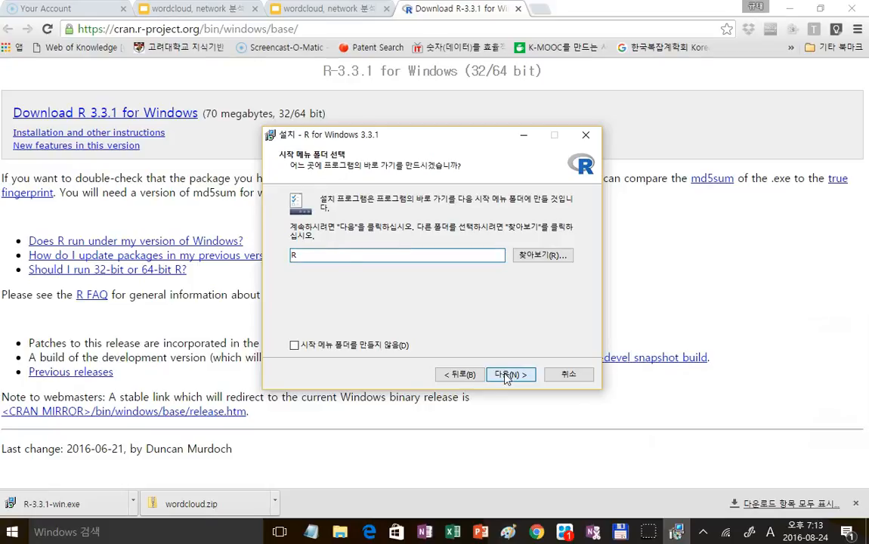
left_click(506, 375)
left_click(505, 376)
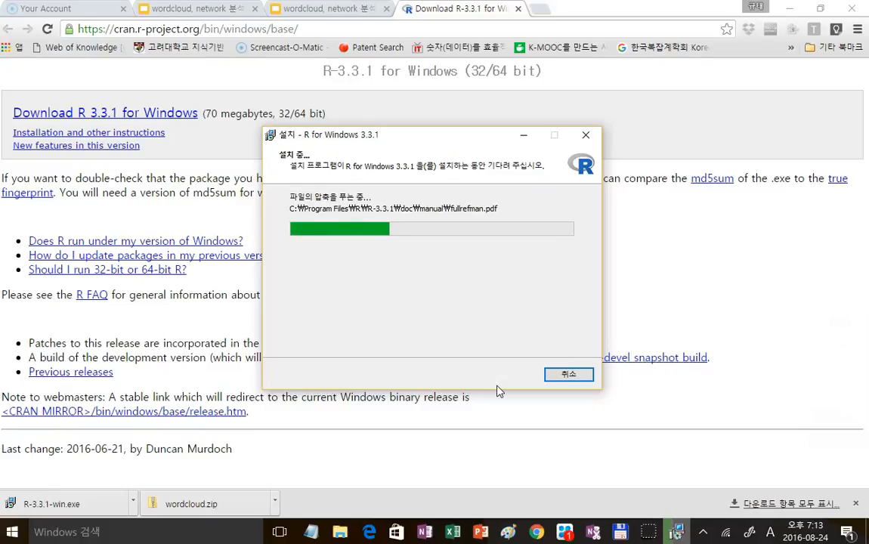
Switch to the setup slides, check the installer's progress, and review slides "3. R 프로그램 설치 (II)" and "4. R 프로그램 설정 (I)"
left_click(348, 10)
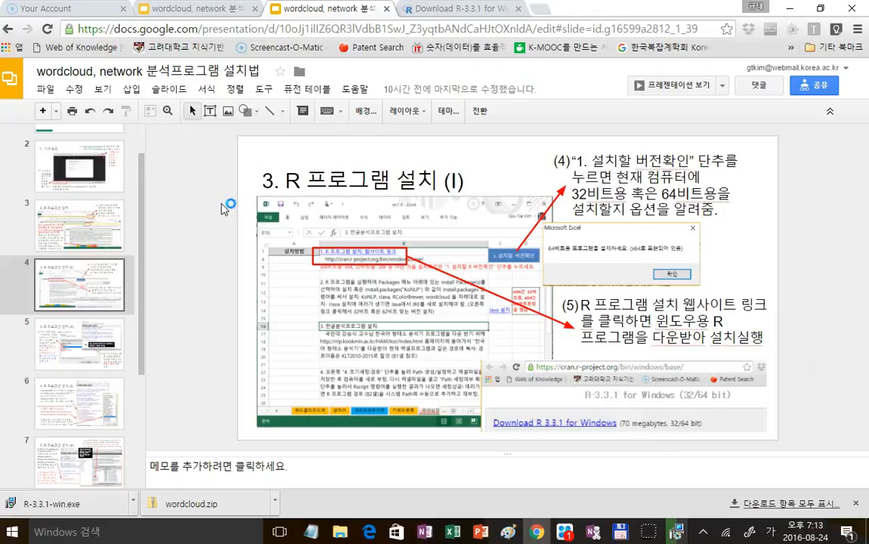
key("Down")
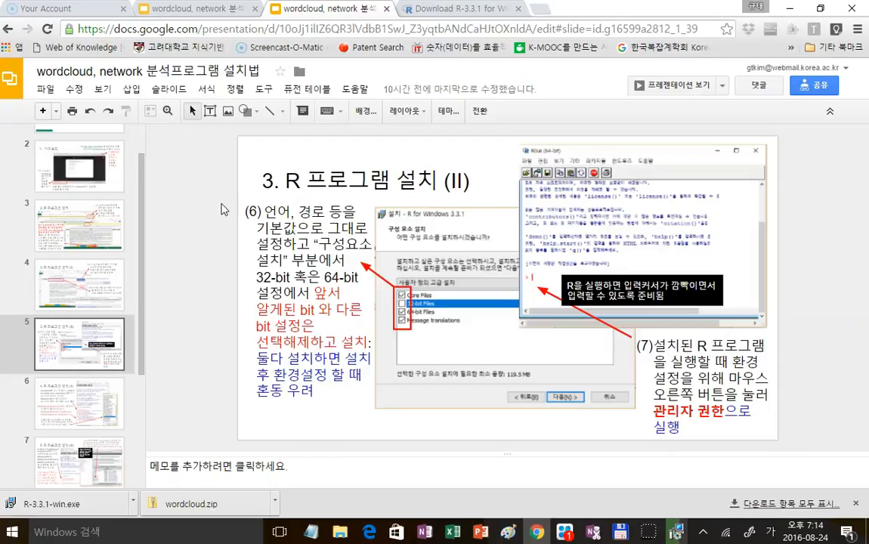
left_click(678, 536)
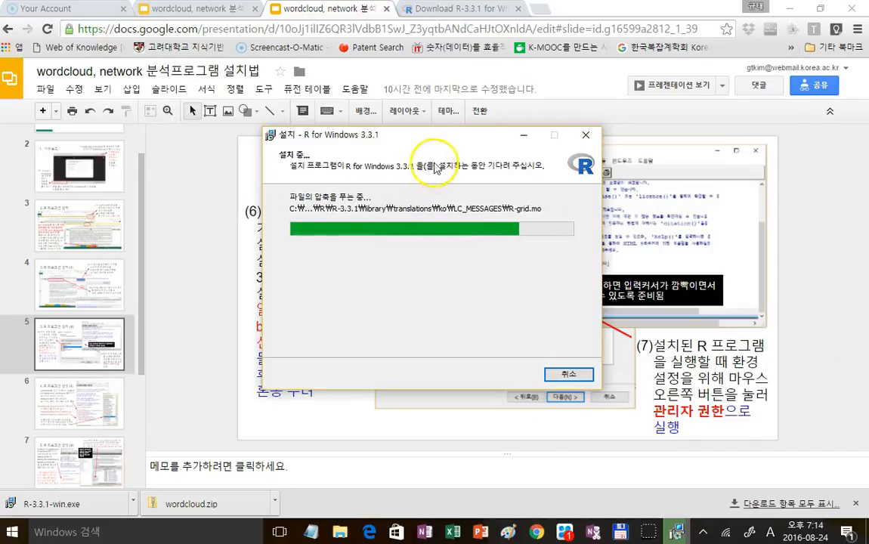
left_click_drag(445, 146, 268, 105)
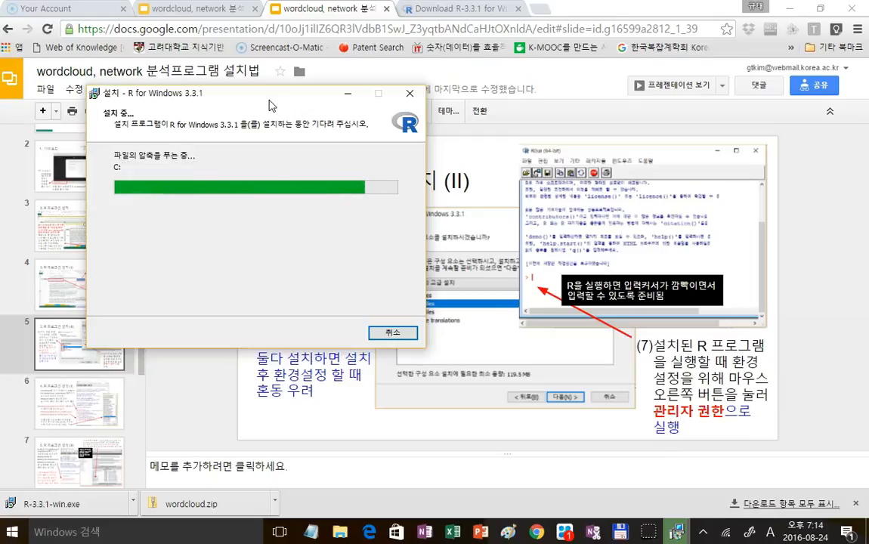
left_click(800, 199)
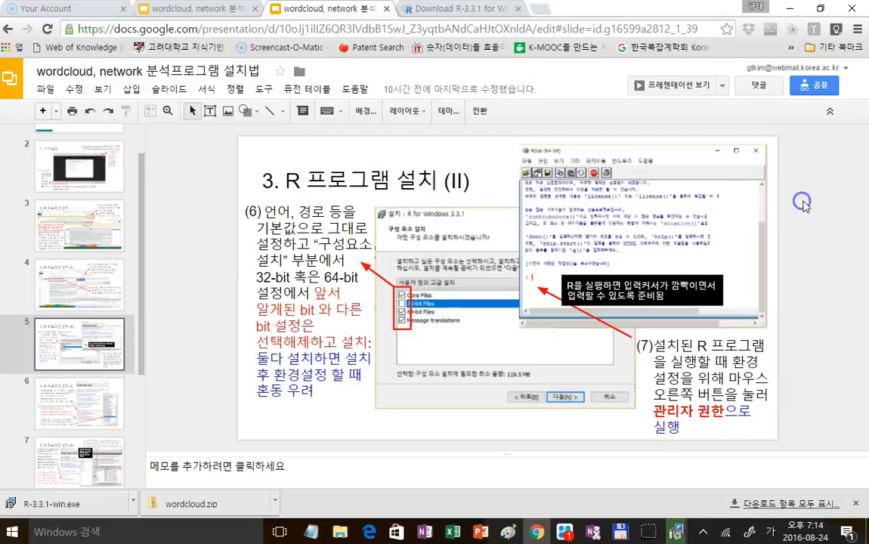
scroll(822, 213, "down", 1)
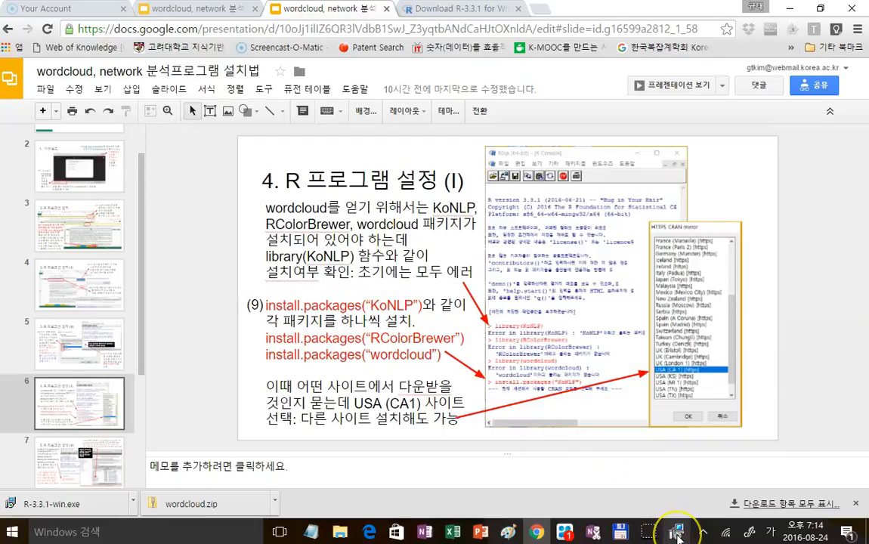
Bring the R for Windows 3.3.1 installer back to the front and finish the setup
mouse_move(678, 536)
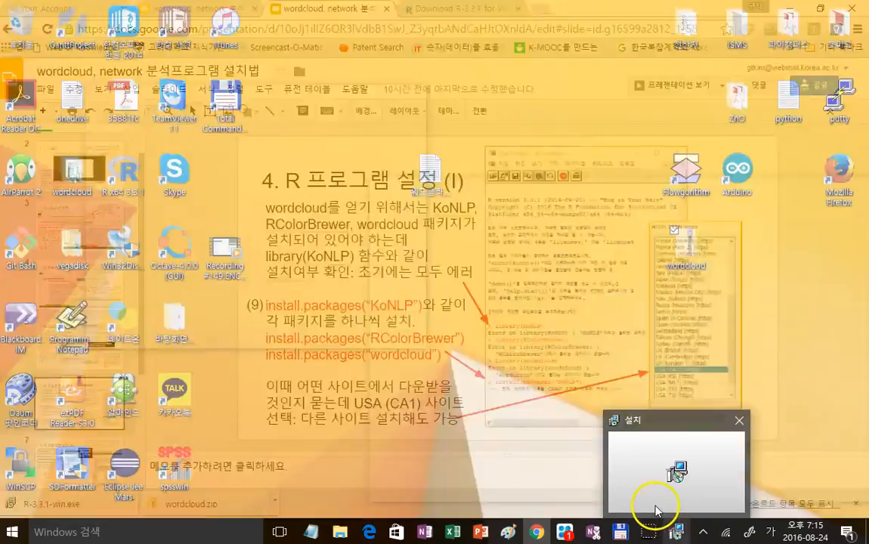
left_click(655, 510)
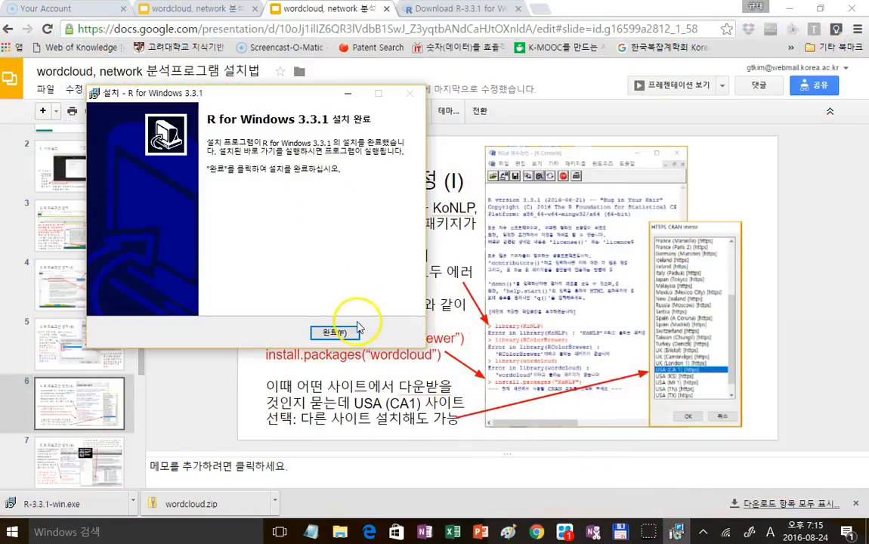
left_click(336, 334)
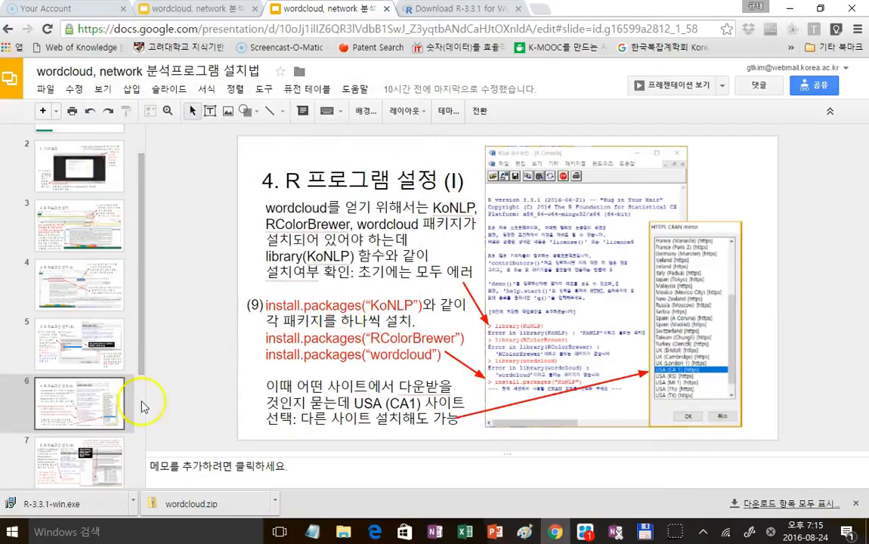
left_click(12, 533)
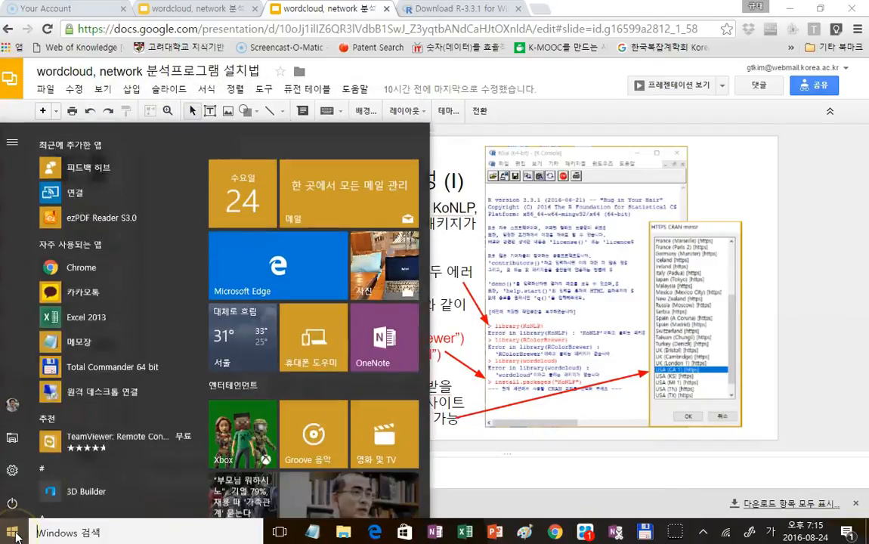
scroll(200, 146, "down", 5)
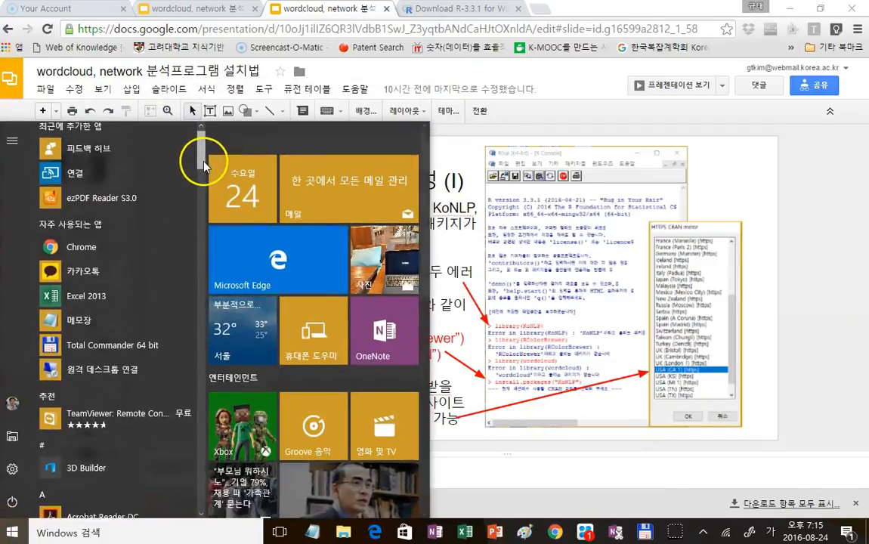
left_click_drag(208, 198, 239, 316)
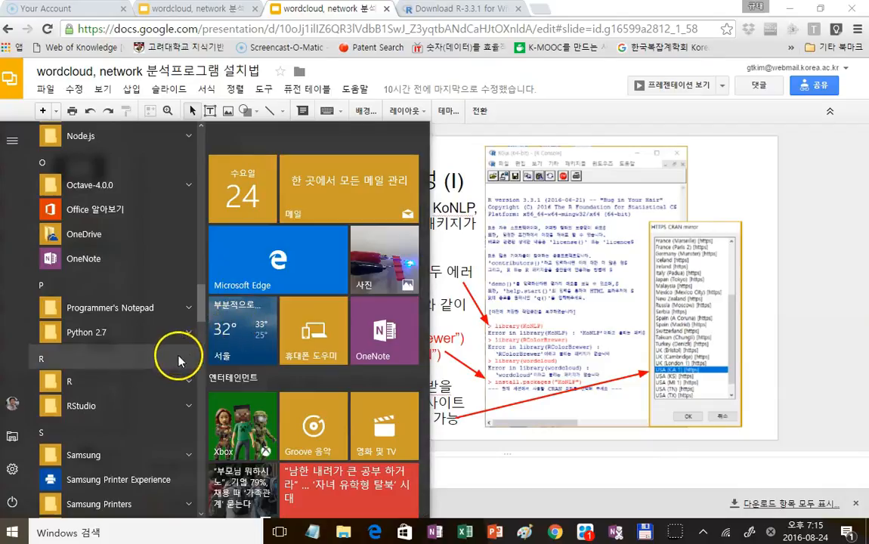
left_click(187, 380)
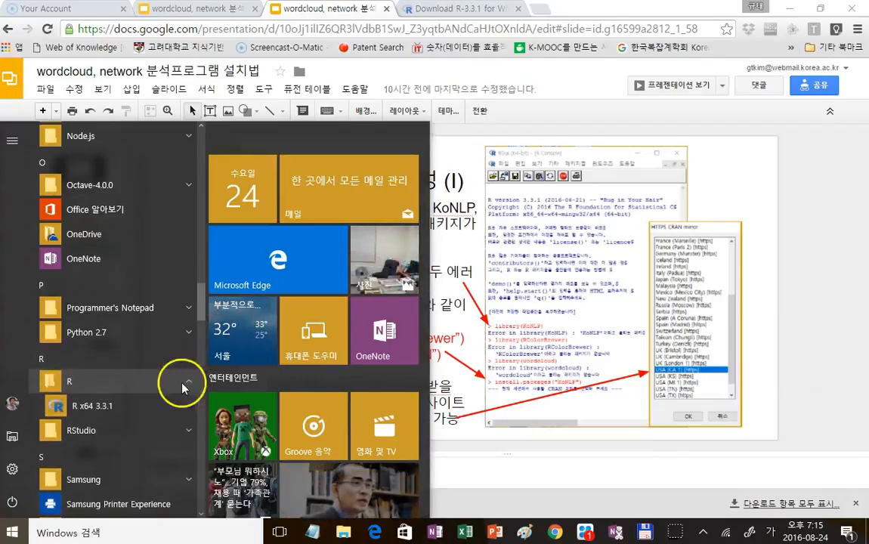
left_click(89, 408)
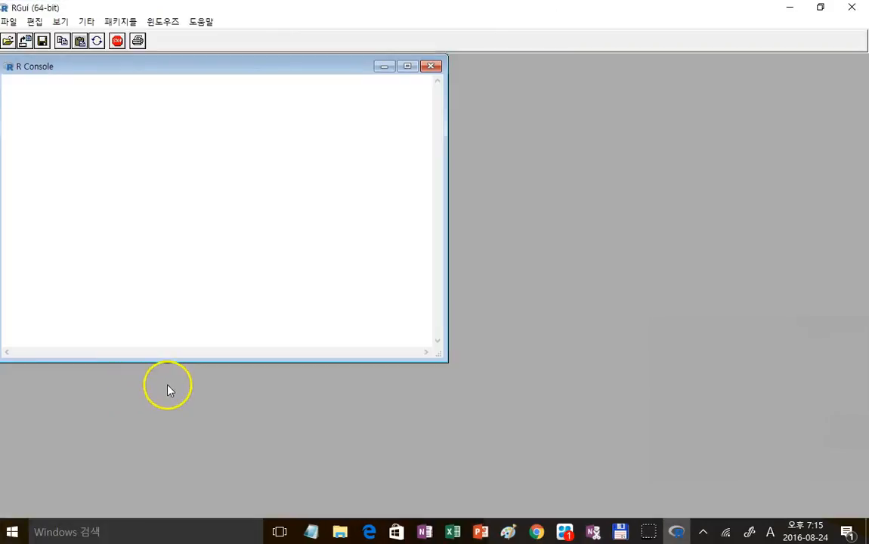
left_click(852, 7)
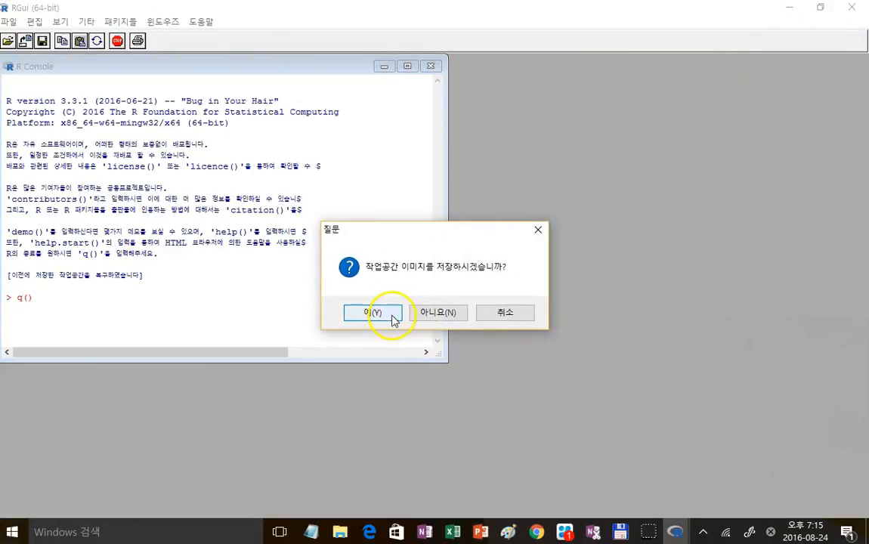
left_click(355, 309)
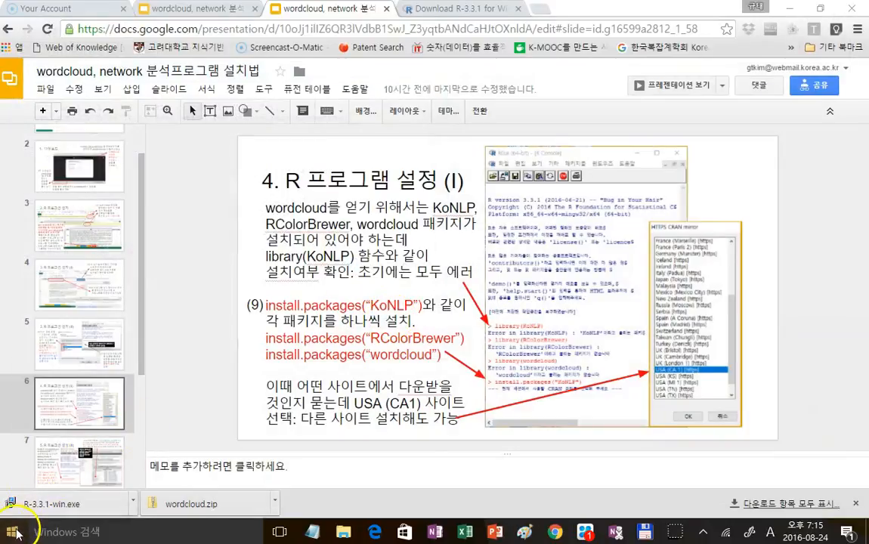
Run R x64 3.3.1 with administrator rights, maximize the R Console inside it, and restore the RGui window to a smaller size
left_click(14, 530)
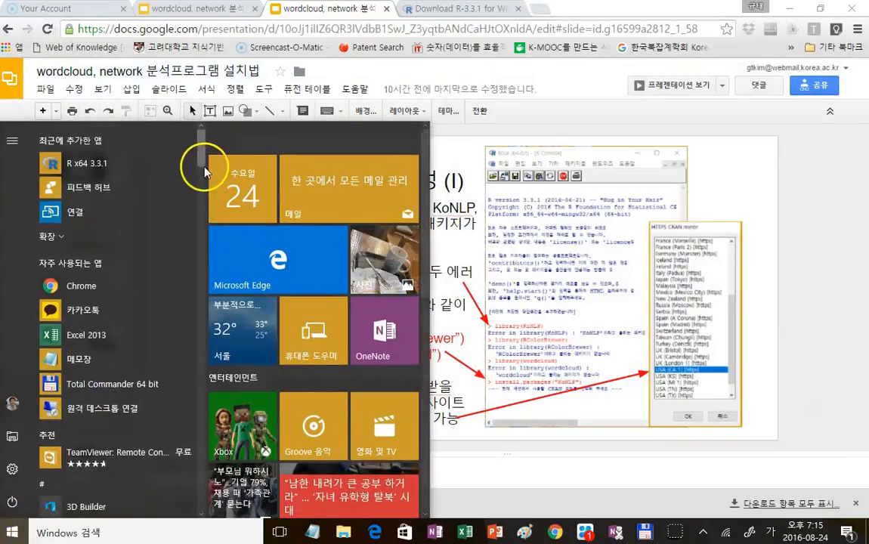
scroll(202, 211, "down", 3)
scroll(203, 212, "down", 15)
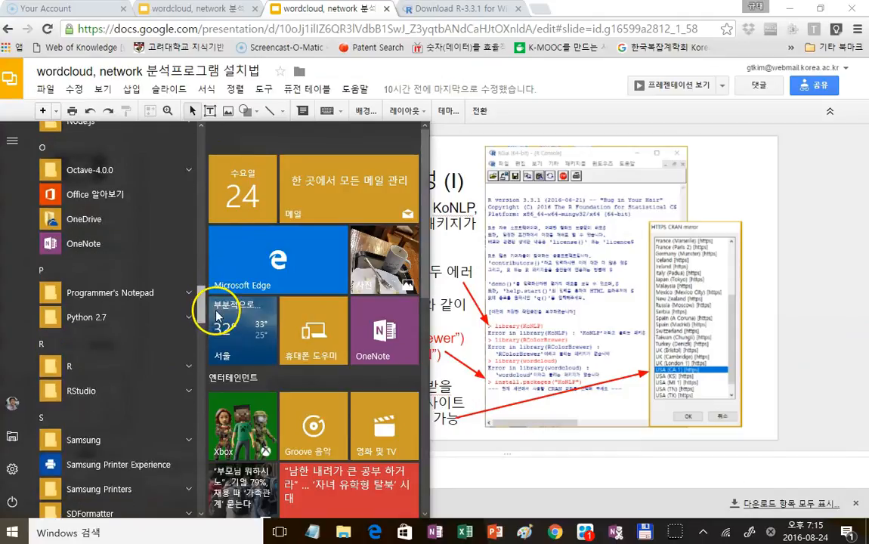
scroll(217, 317, "down", 1)
left_click(188, 318)
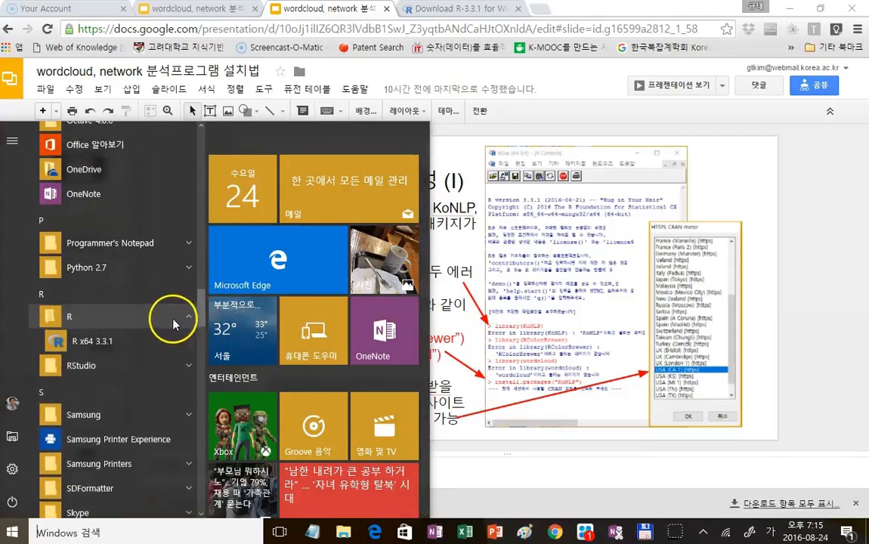
right_click(146, 345)
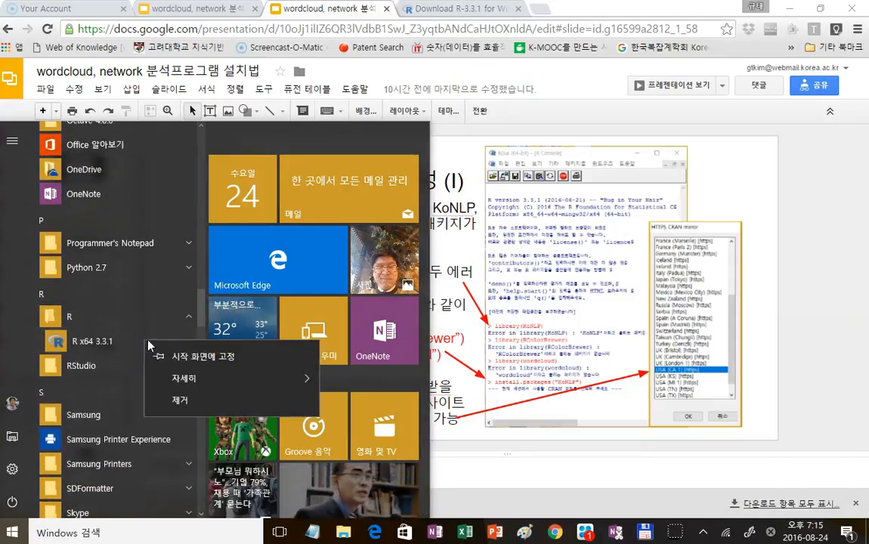
mouse_move(191, 378)
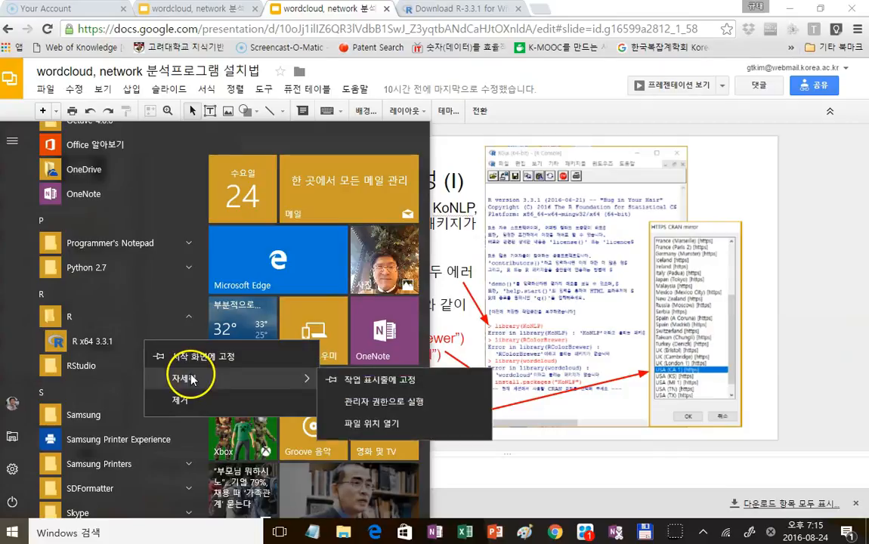
left_click(355, 409)
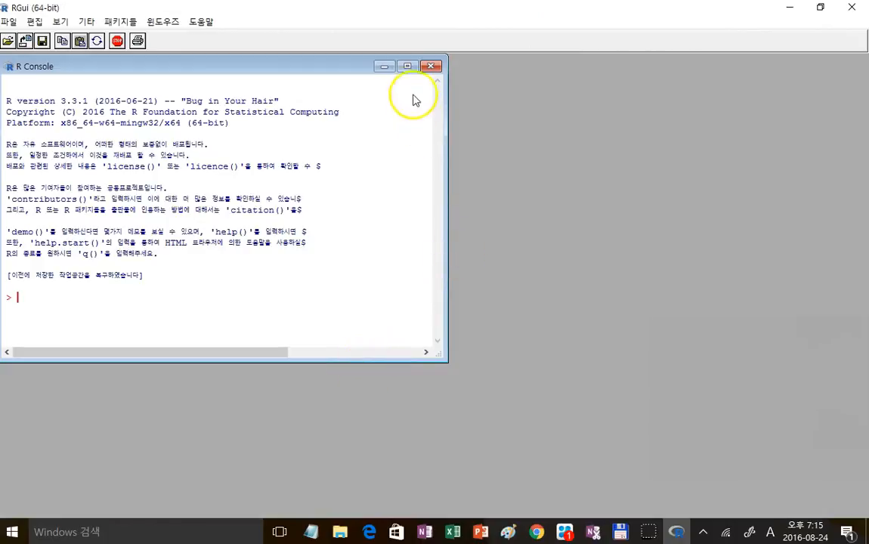
left_click(407, 67)
left_click(820, 8)
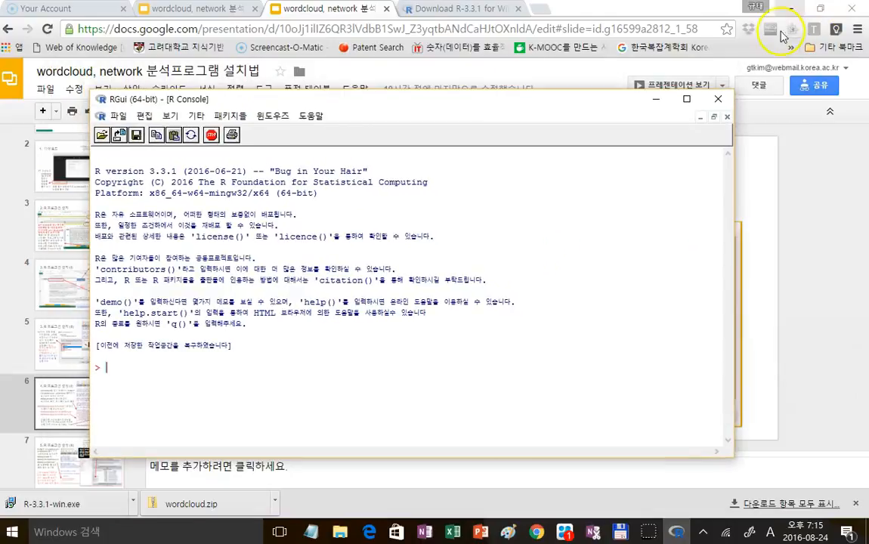
Shrink the RGui window and move it beside the setup slide so the install instructions stay readable
left_click_drag(338, 107, 329, 54)
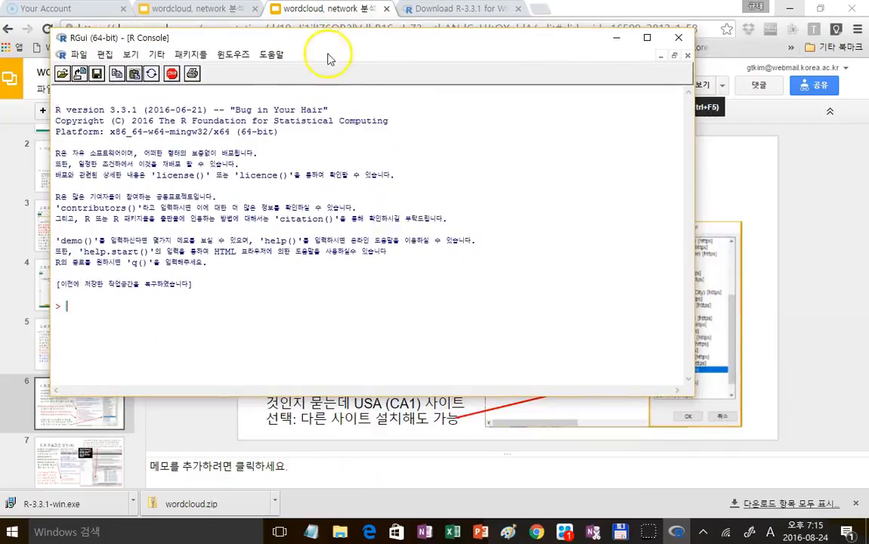
left_click_drag(641, 399, 628, 344)
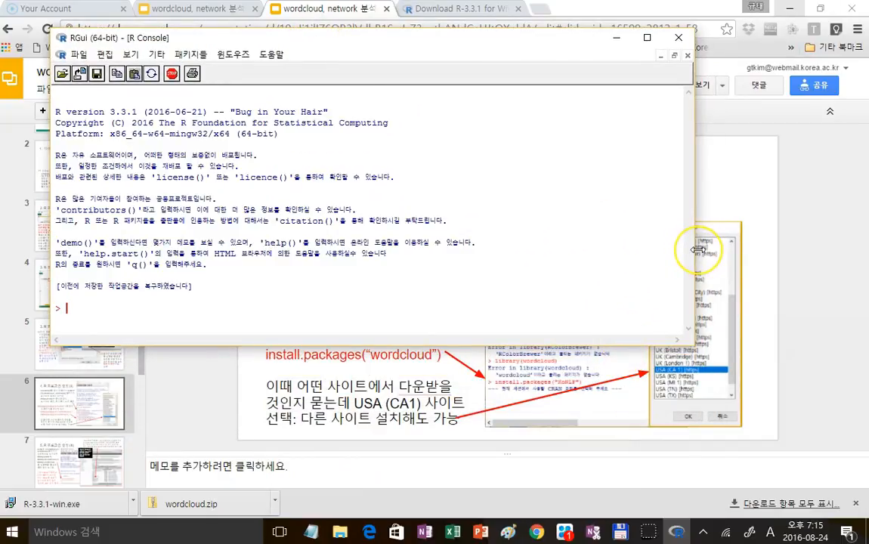
left_click_drag(699, 250, 500, 246)
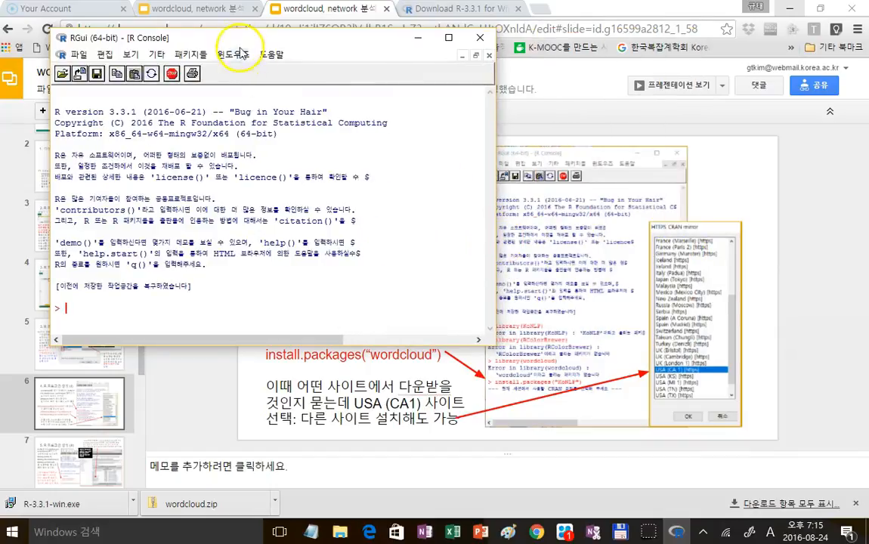
left_click_drag(231, 39, 662, 57)
left_click_drag(635, 46, 642, 42)
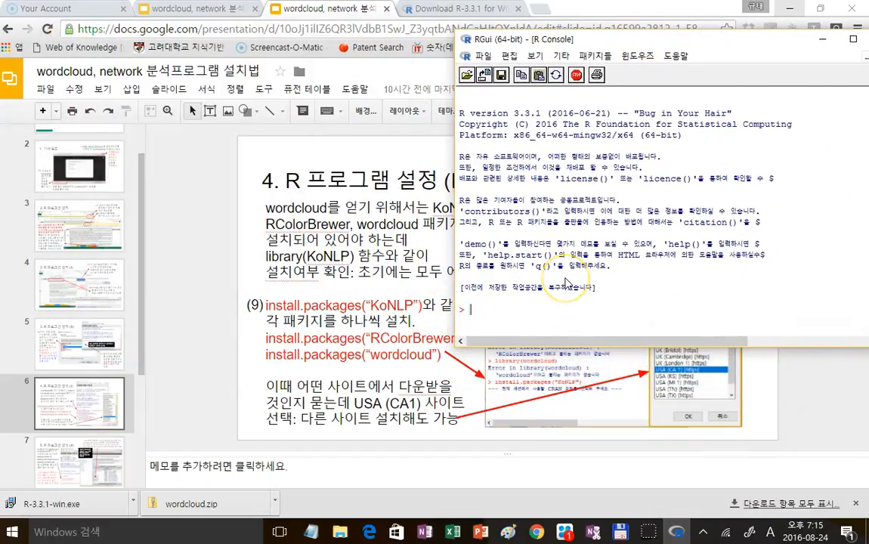
Install the KoNLP package with install.packages("KoNLP"), using the USA (CA 1) [https] CRAN mirror
type("install.packages")
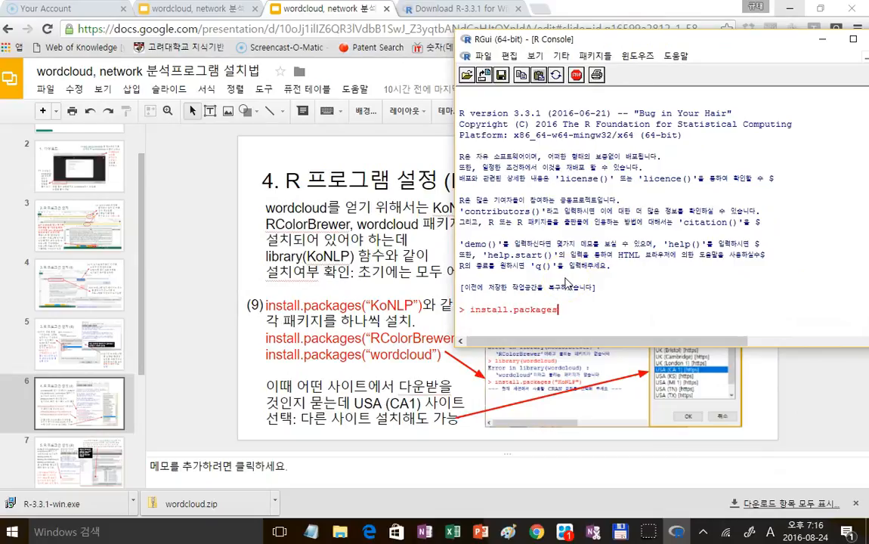
type("(\"KoNLP\")")
key("Return")
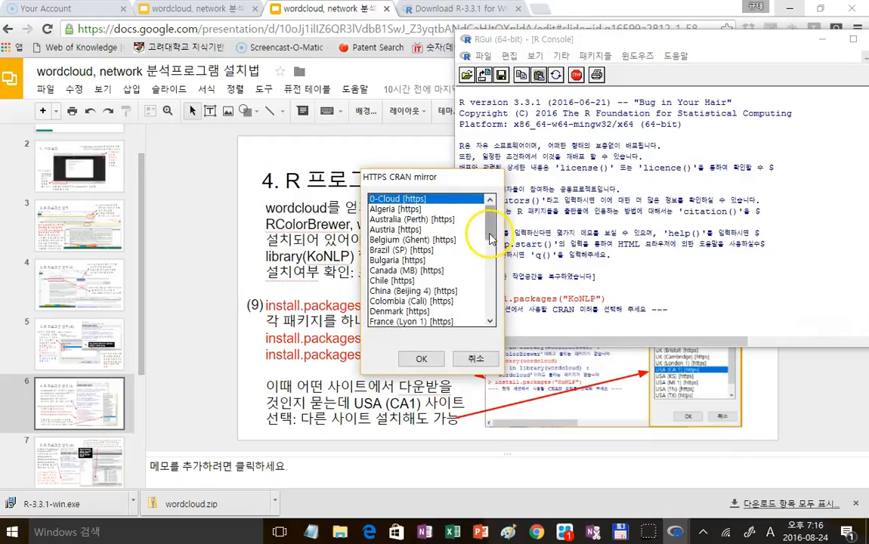
left_click_drag(490, 237, 499, 309)
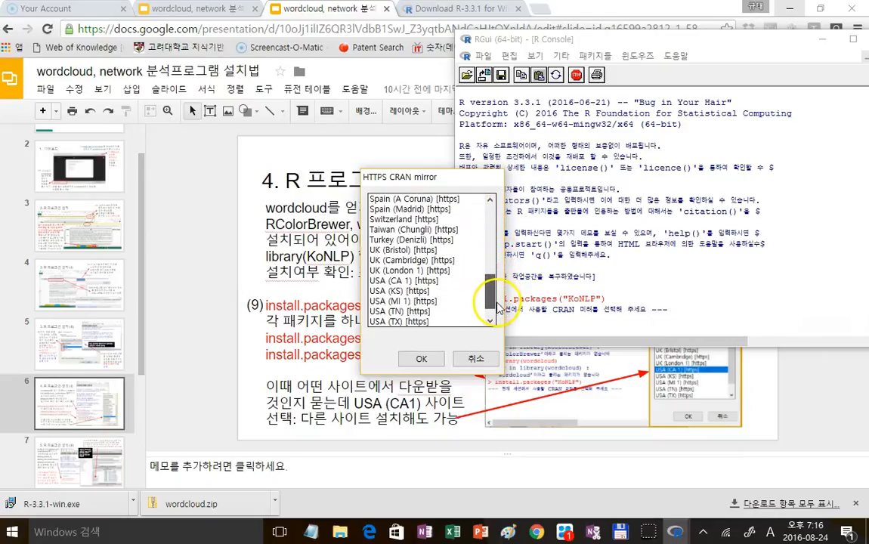
left_click(404, 280)
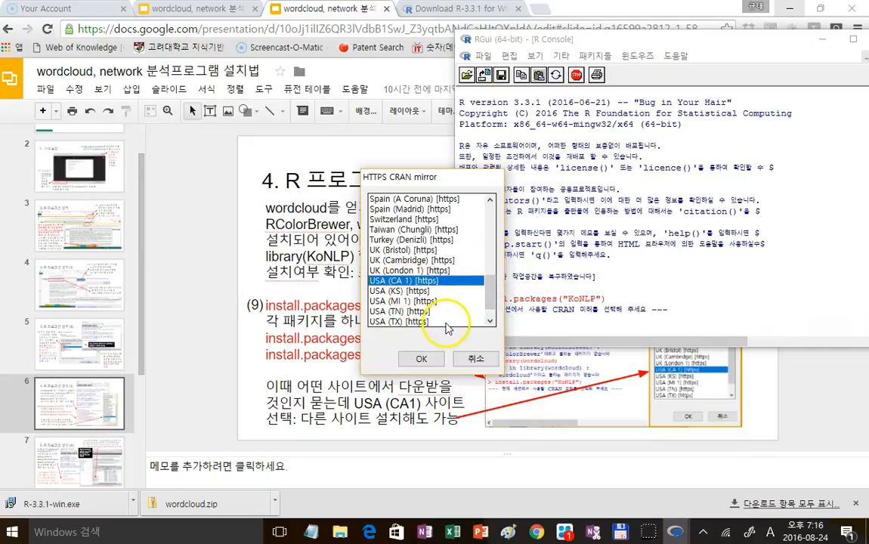
left_click(421, 360)
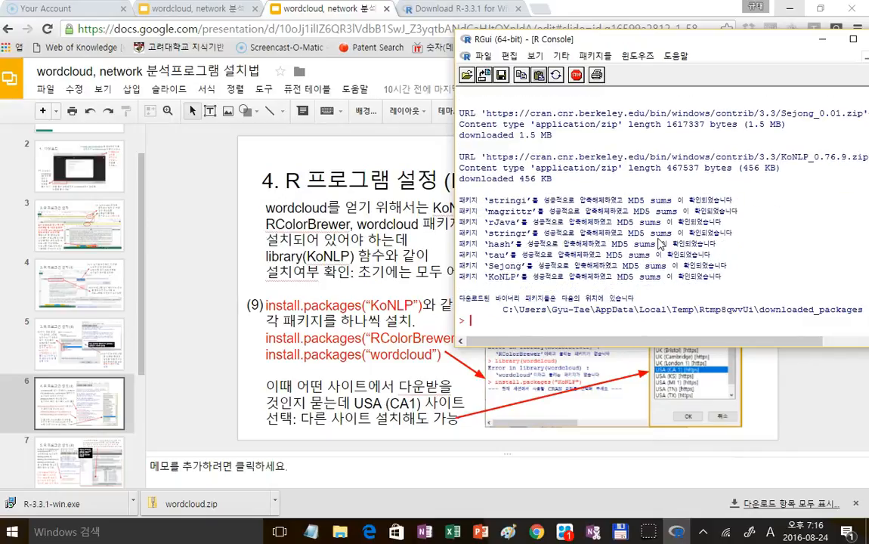
Load KoNLP and try to load RColorBrewer with library() to check whether each package is installed
type("library(KoNLP)")
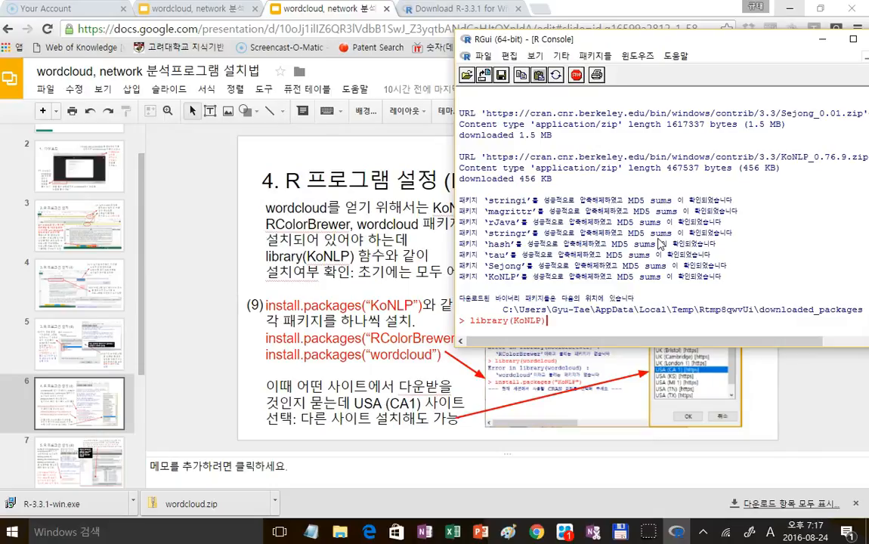
key("Return")
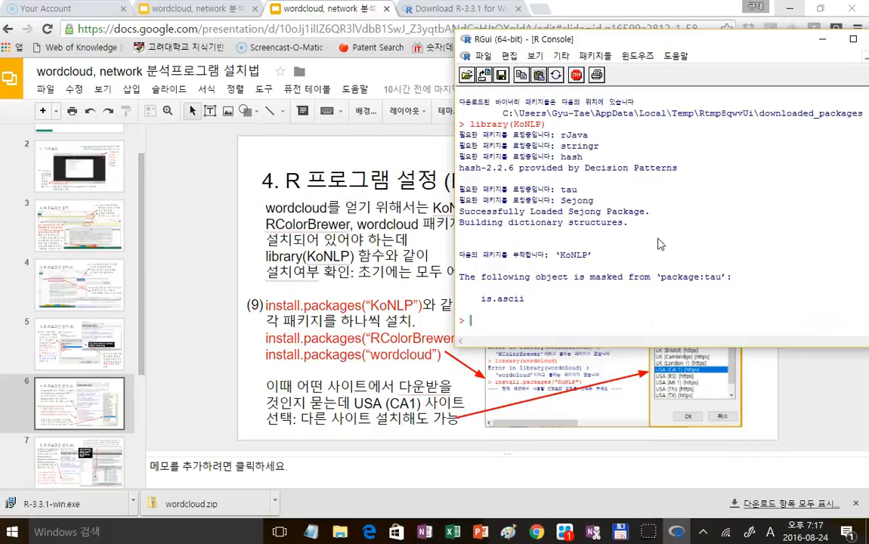
type("library(RColorBrewer)")
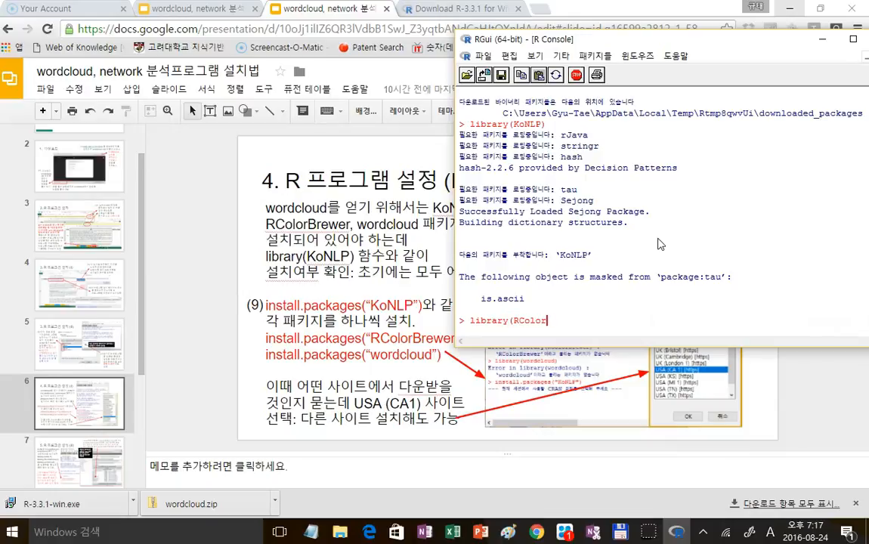
key("Return")
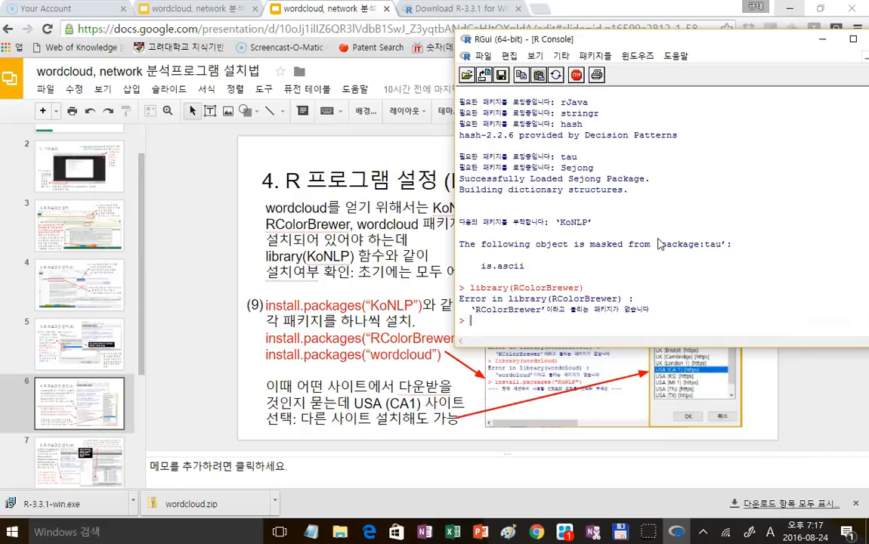
Install the RColorBrewer and wordcloud packages one after the other with install.packages()
type("install.packages(\"")
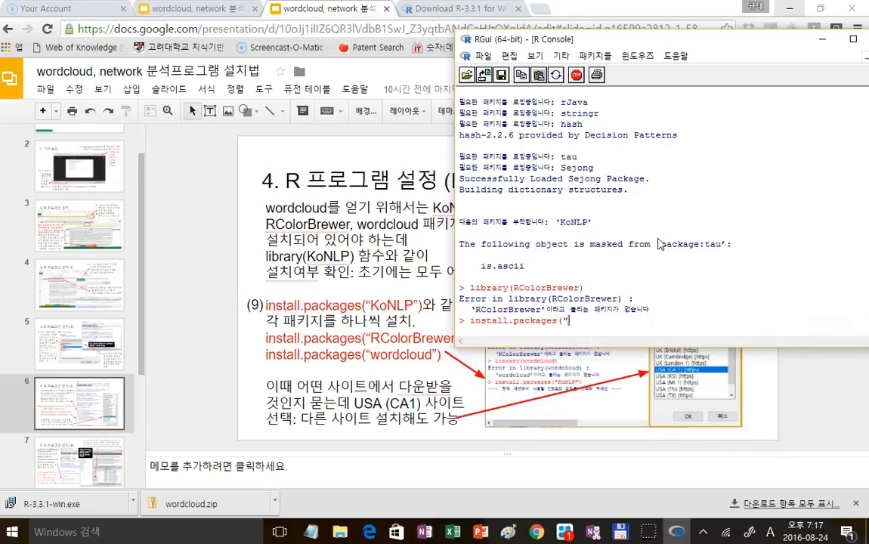
type("RColorBrewer\")")
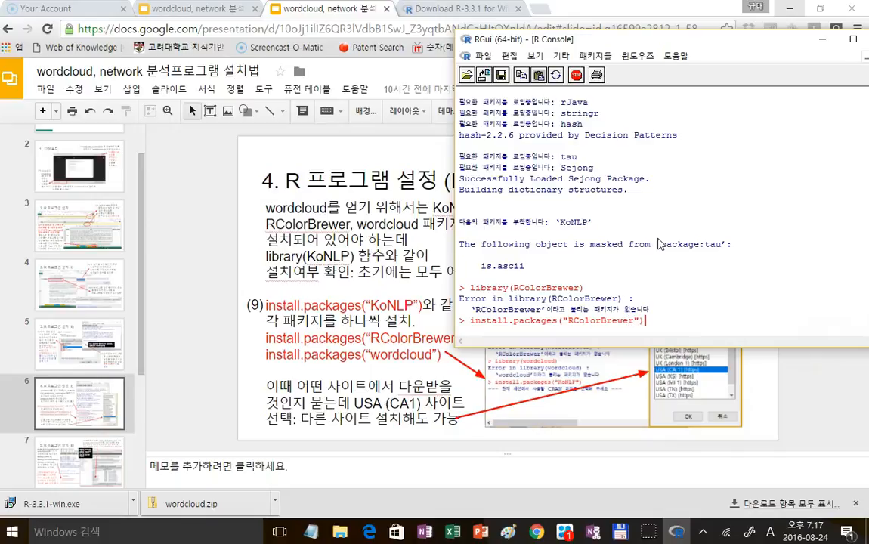
key("Return")
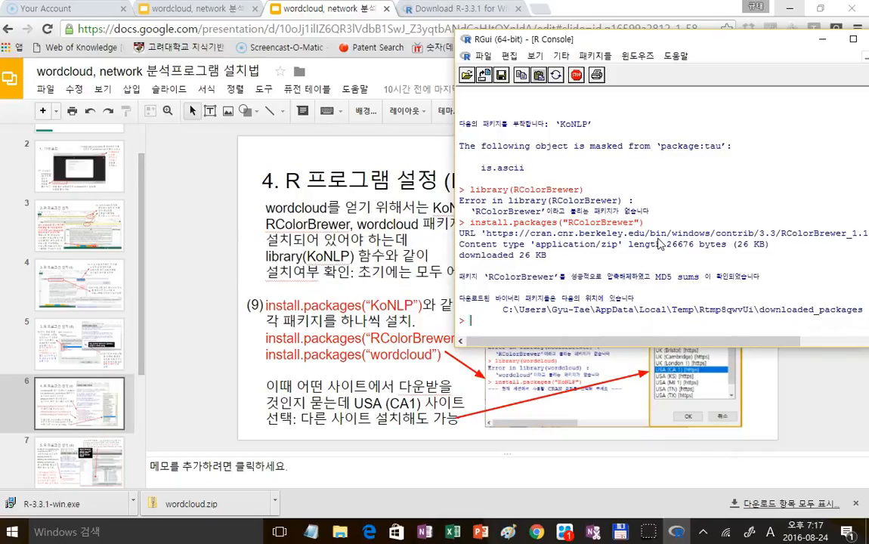
type("install.packages")
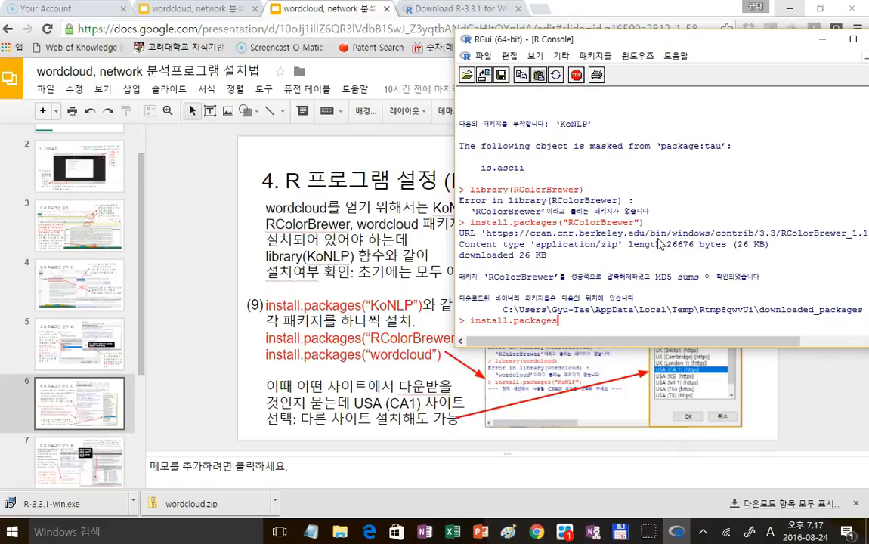
type("(\"wordcloud\")")
key("Return")
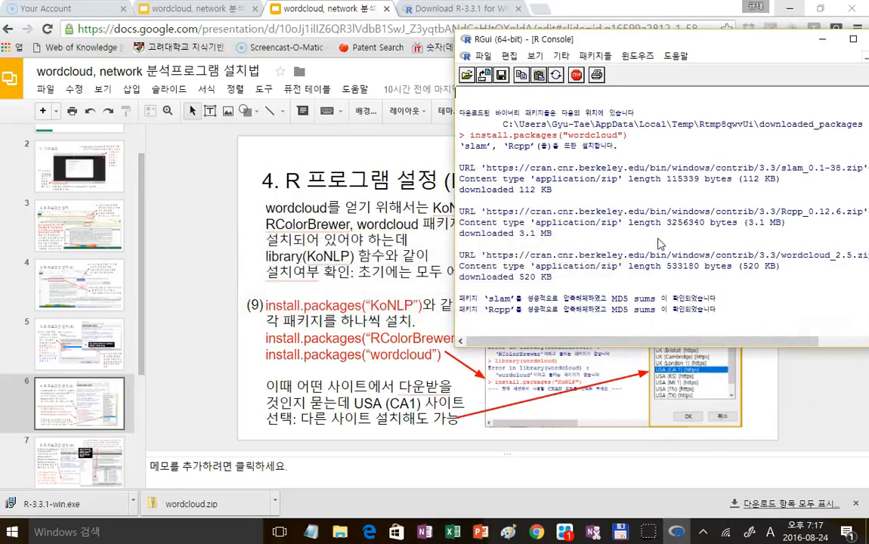
Load the RColorBrewer and wordcloud packages with library() to verify their installation
type("lib")
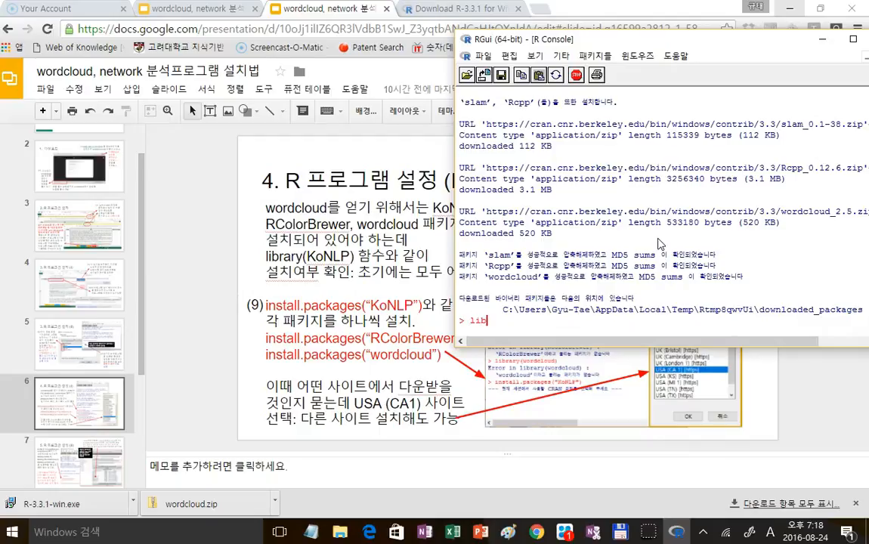
type("rary(RColorBrewer")
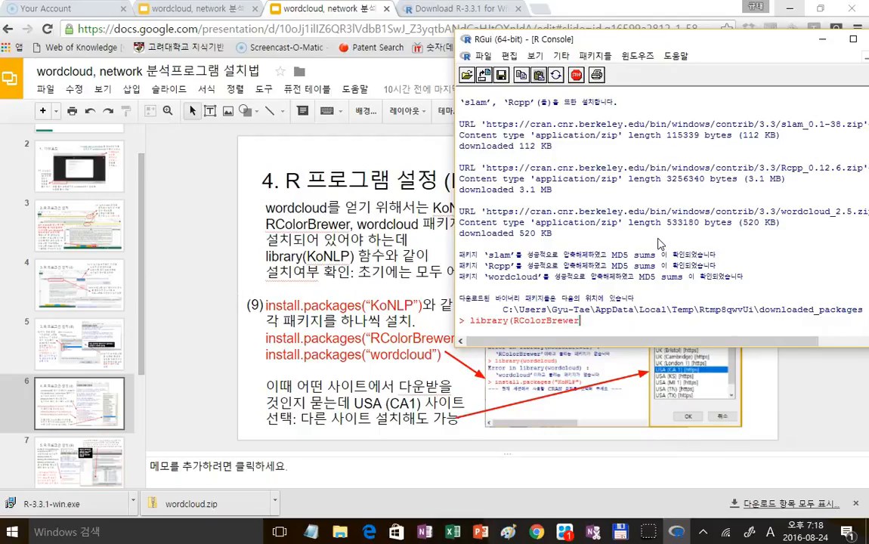
type(")")
key("Return")
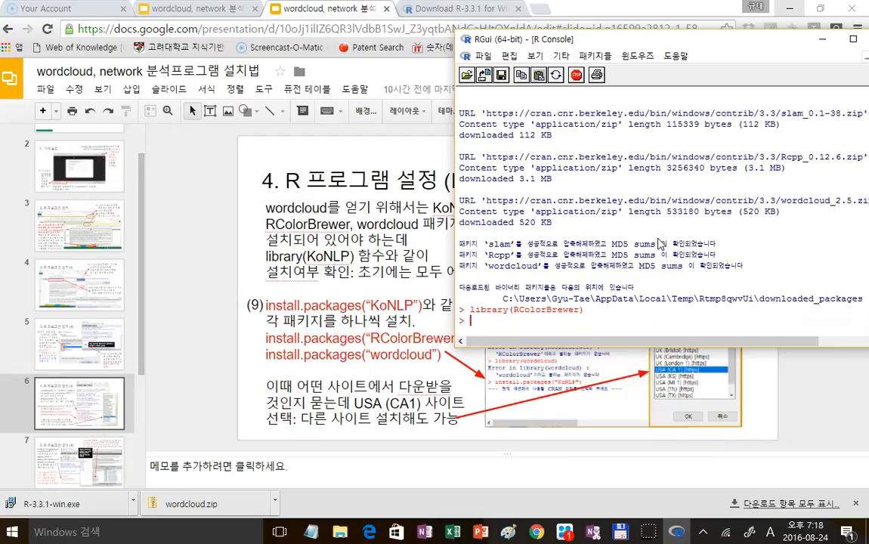
type("library(wordcloud)")
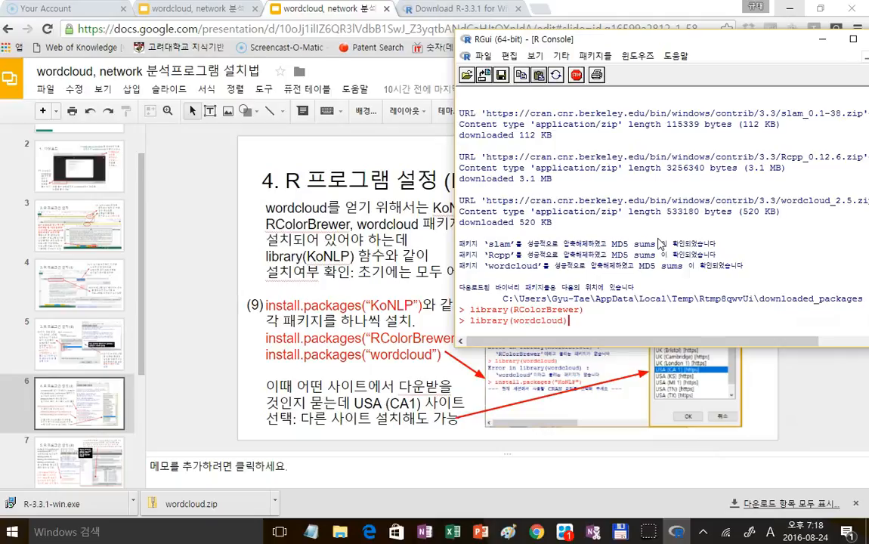
key("Return")
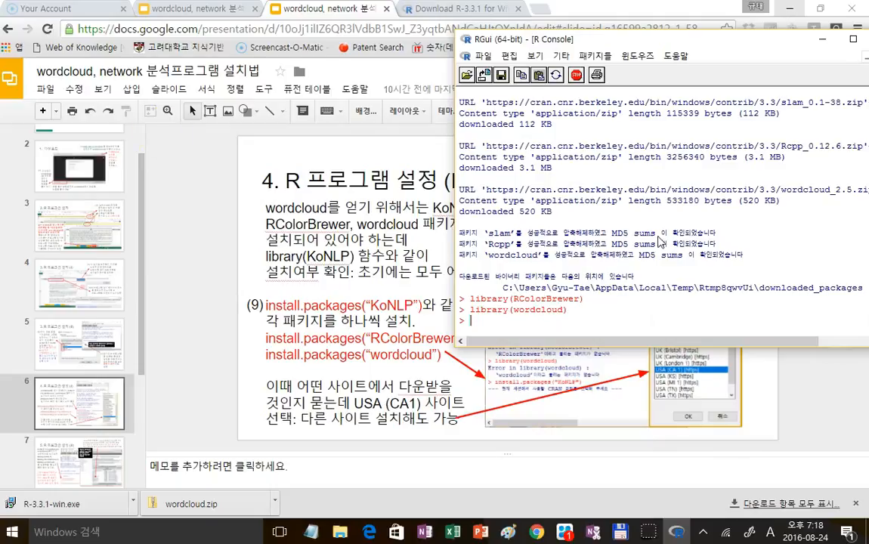
Review slide "5. R 프로그램 설정 (II)" and follow the "Java 설치" link on the 환경설정 sheet of the wc1.0 Excel workbook
left_click(218, 257)
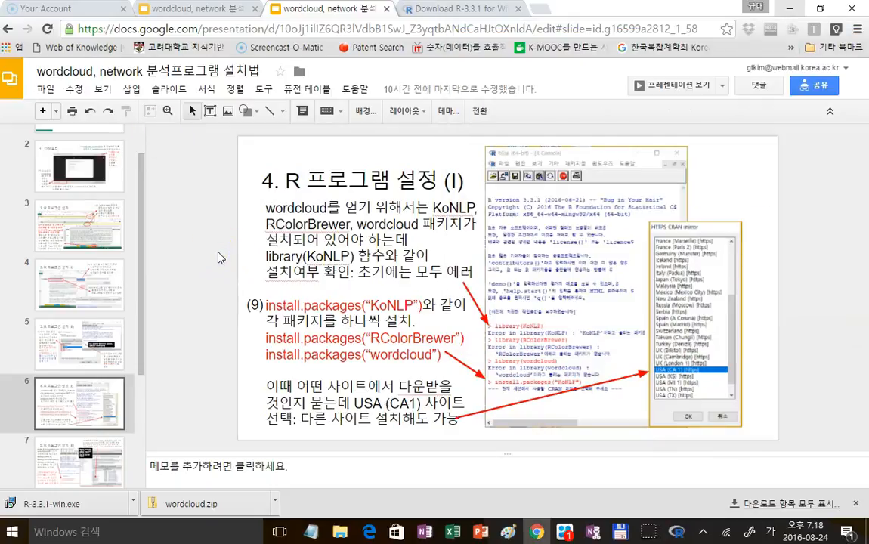
key("Down")
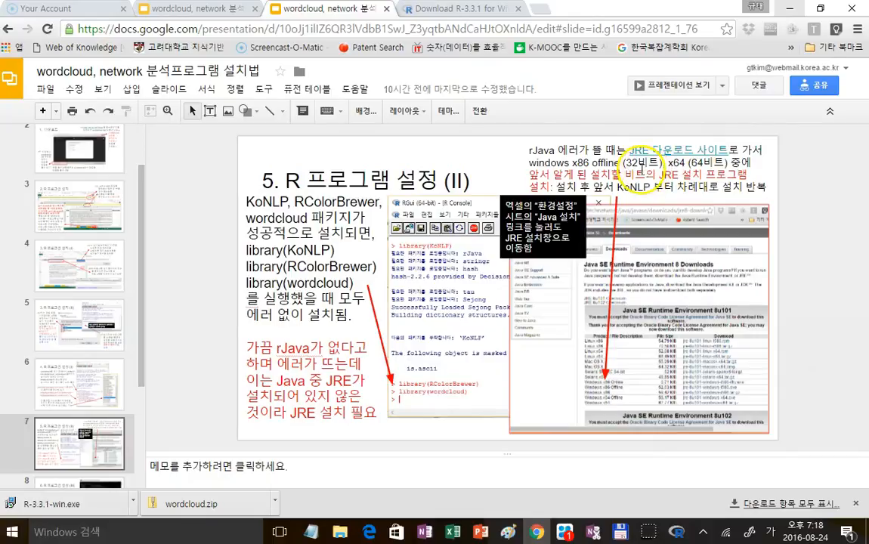
left_click(452, 532)
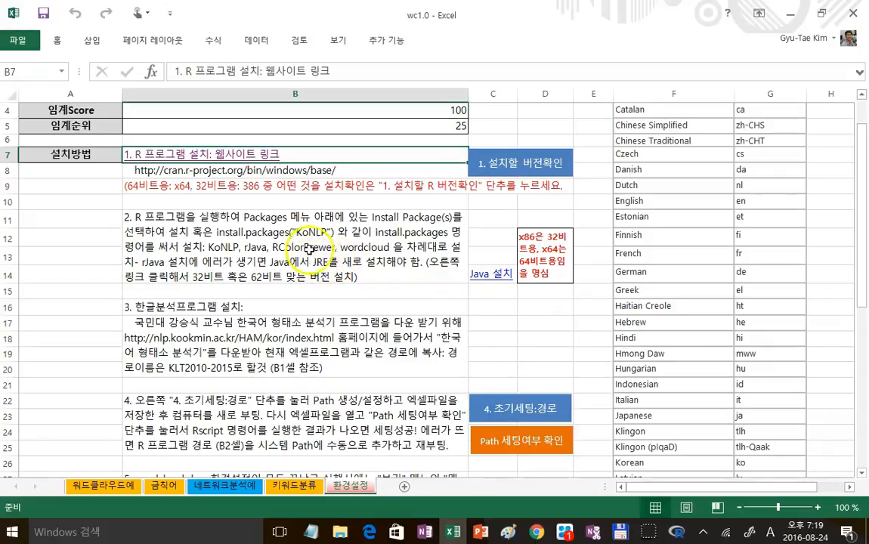
left_click(482, 277)
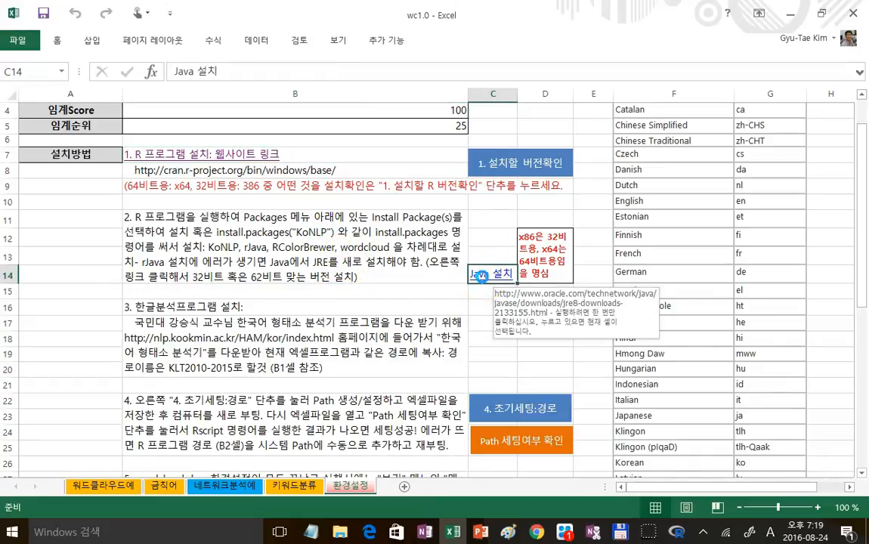
left_click(484, 282)
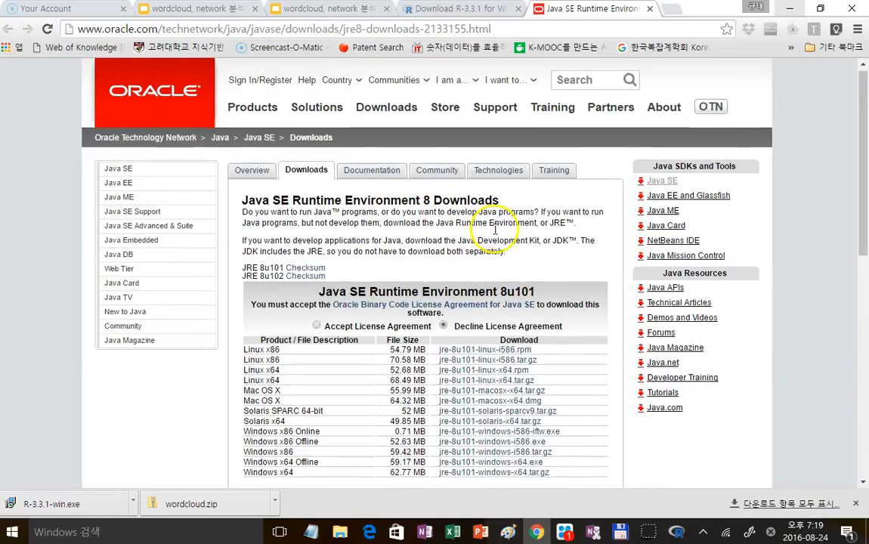
Accept the license agreement for Java SE Runtime Environment 8u101 and look through the Windows downloads
scroll(503, 231, "down", 3)
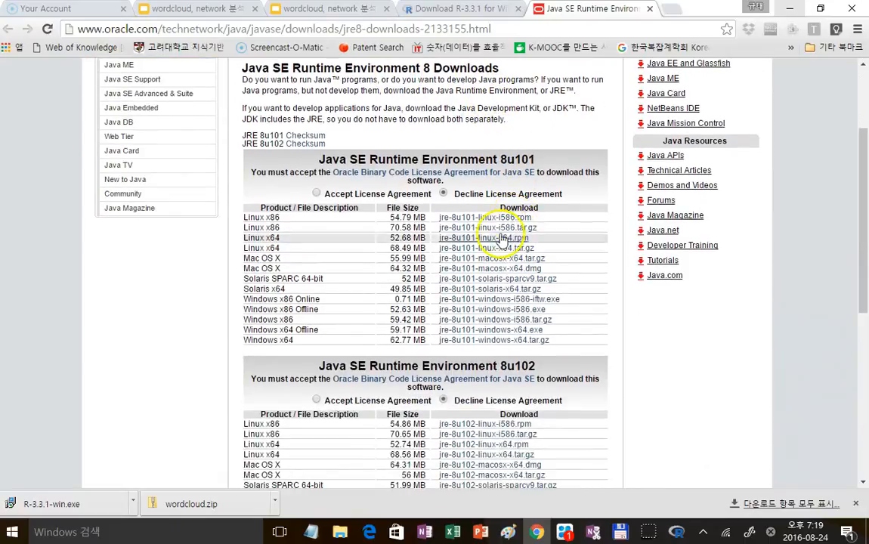
left_click(316, 195)
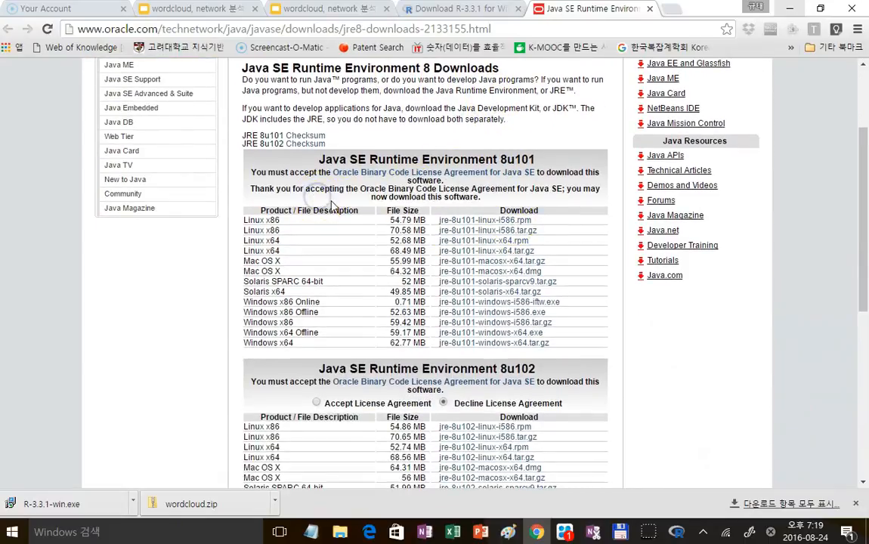
scroll(350, 219, "down", 2)
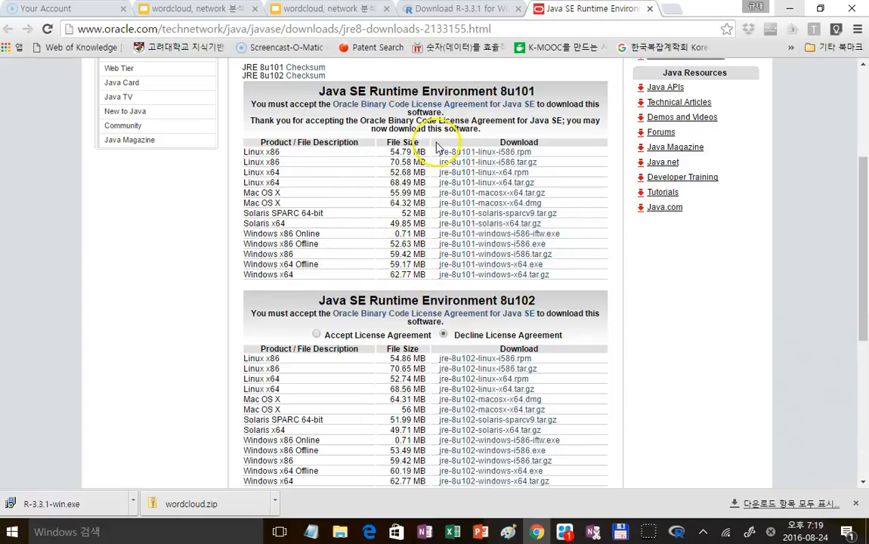
Switch to the R Console, try to install the rJava package with install.packages("rJava"), and return to the setup slides
left_click(342, 9)
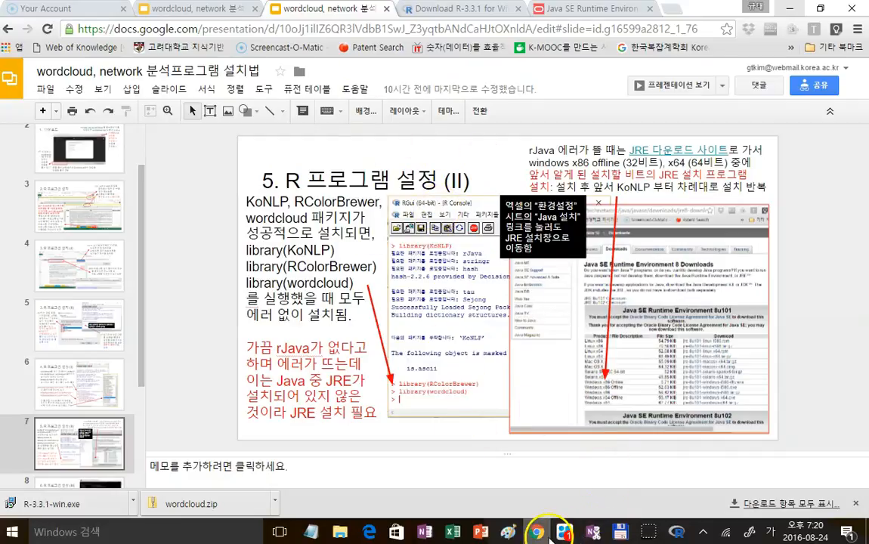
left_click(593, 532)
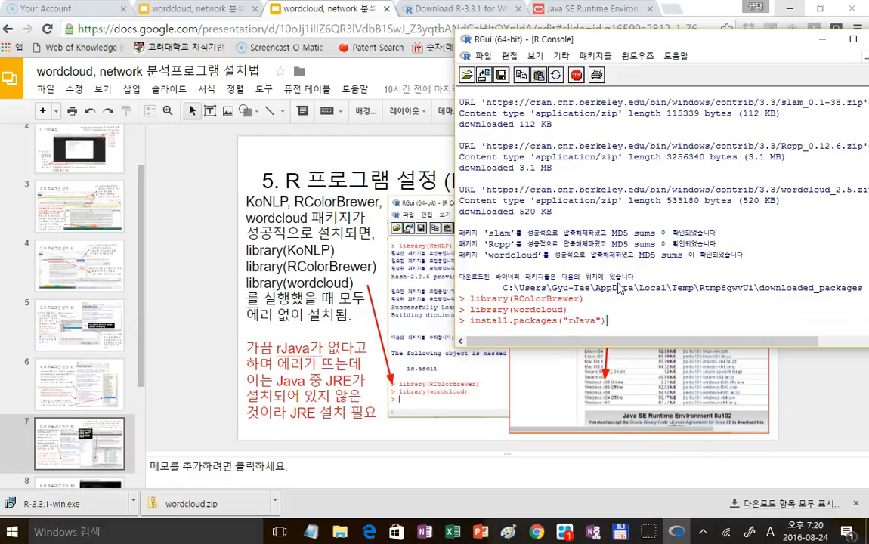
key("Return")
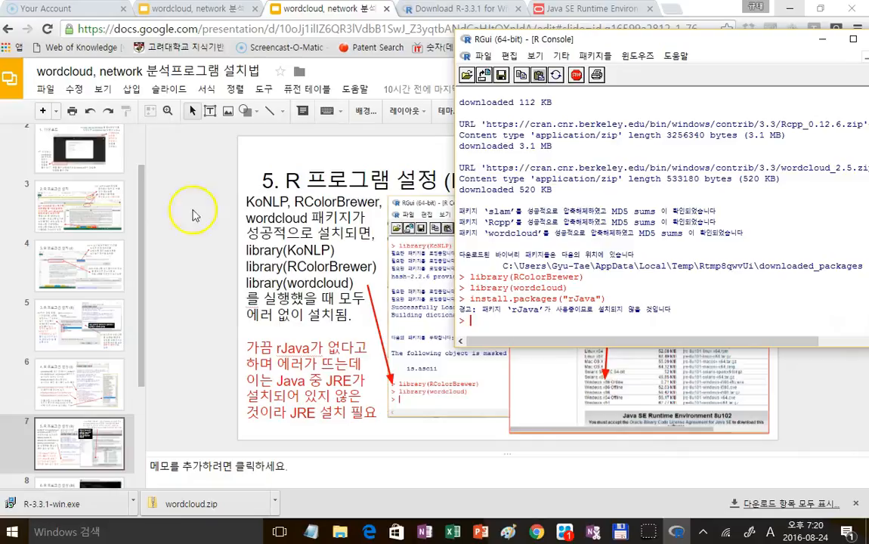
left_click(212, 252)
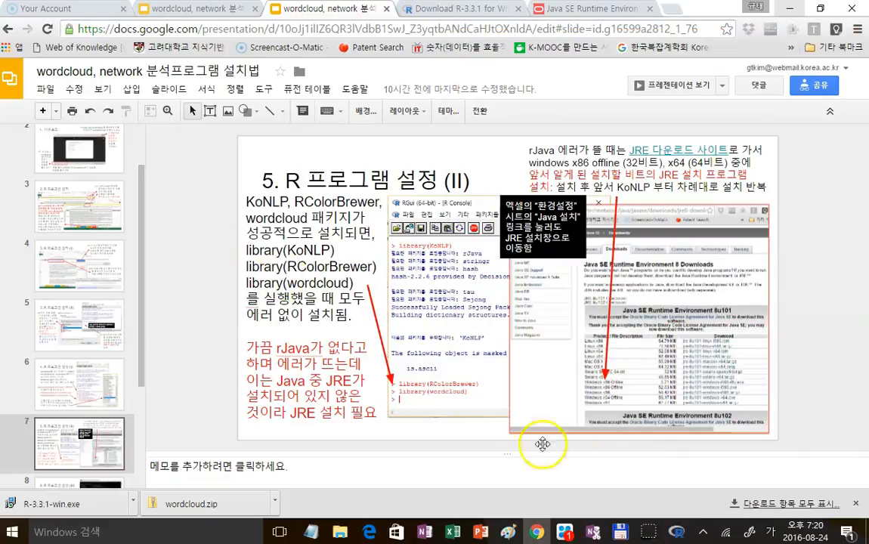
Quit the R Console, saving the workspace image, and move on to the setup slide "6. R 프로그램 설정 (III)"
left_click(676, 533)
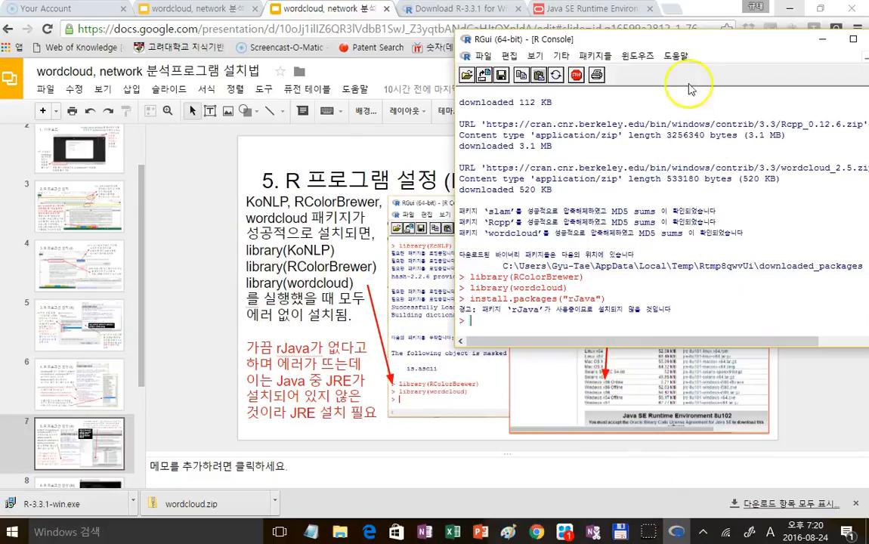
left_click_drag(753, 38, 448, 47)
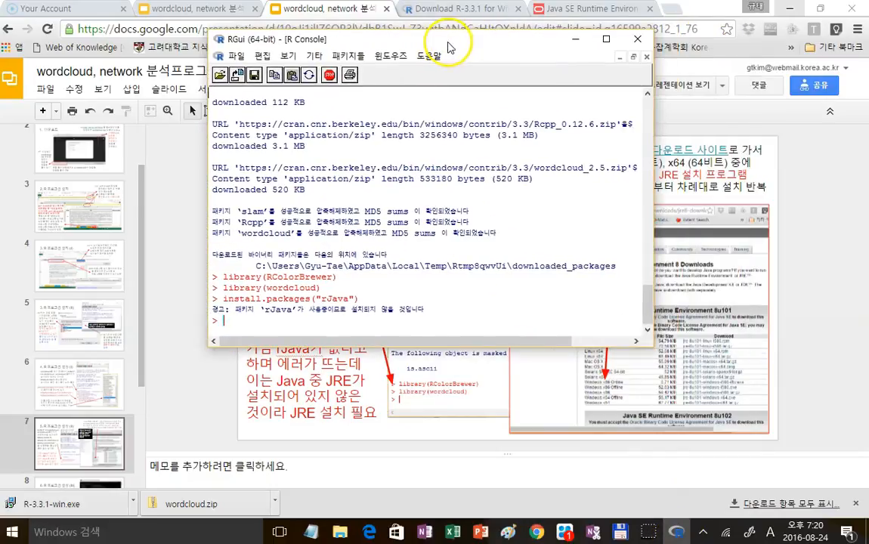
left_click(636, 39)
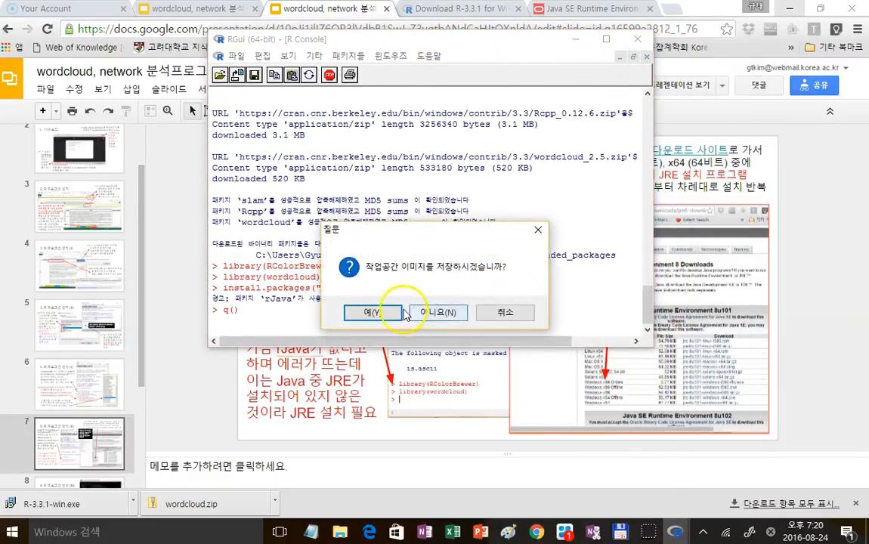
left_click(385, 314)
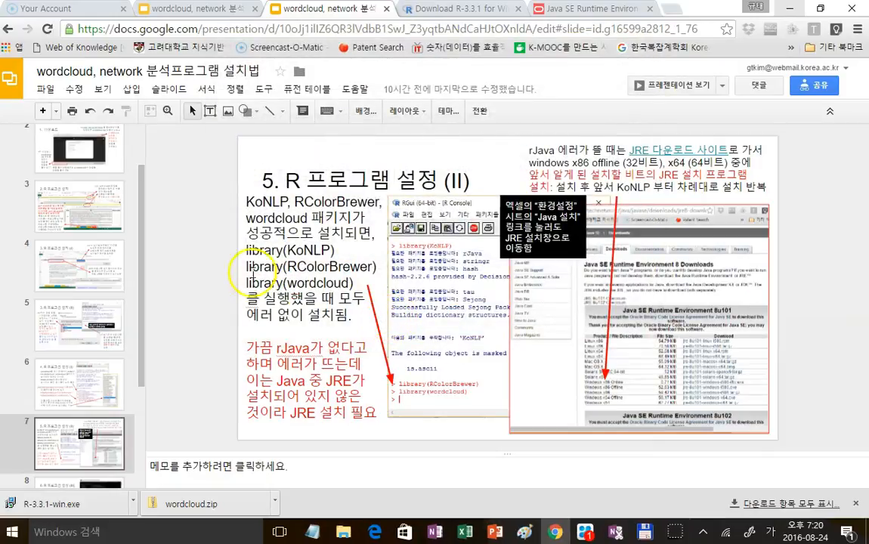
scroll(217, 273, "down", 1)
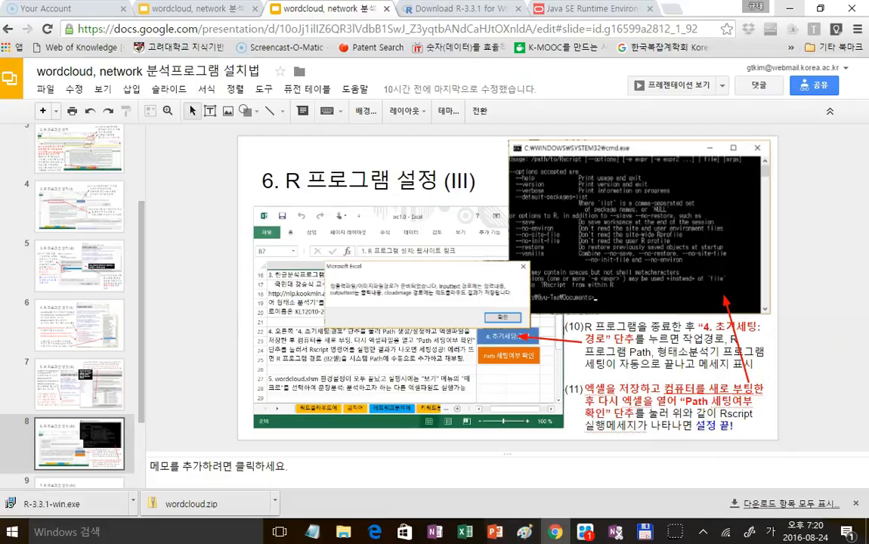
Switch to the wc1.0 Excel workbook, run "Path 세팅여부 확인" on the 환경설정 sheet, and exit the command prompt
left_click(466, 532)
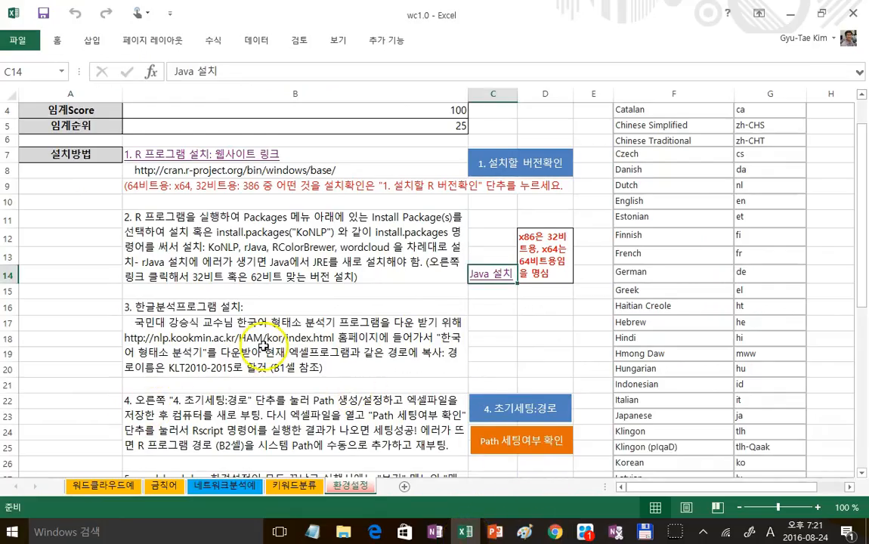
scroll(258, 370, "down", 1)
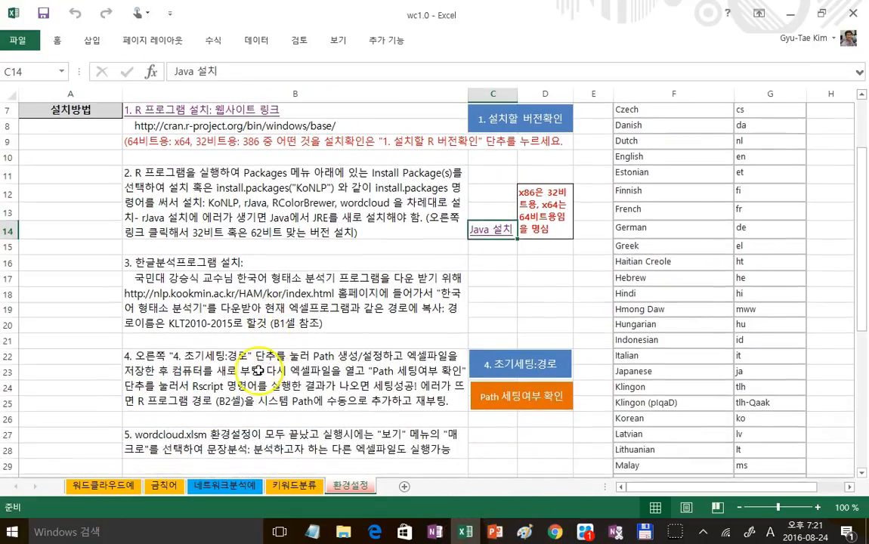
left_click(524, 404)
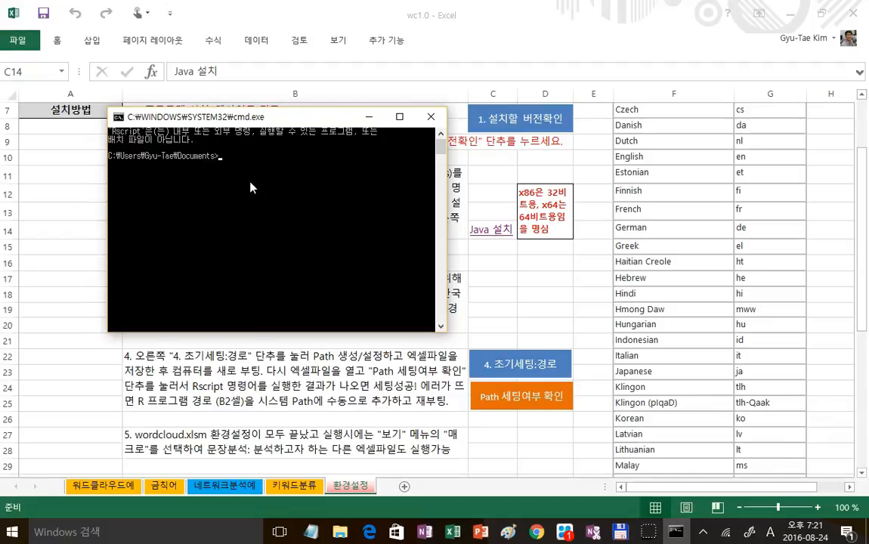
type("exit")
key("Return")
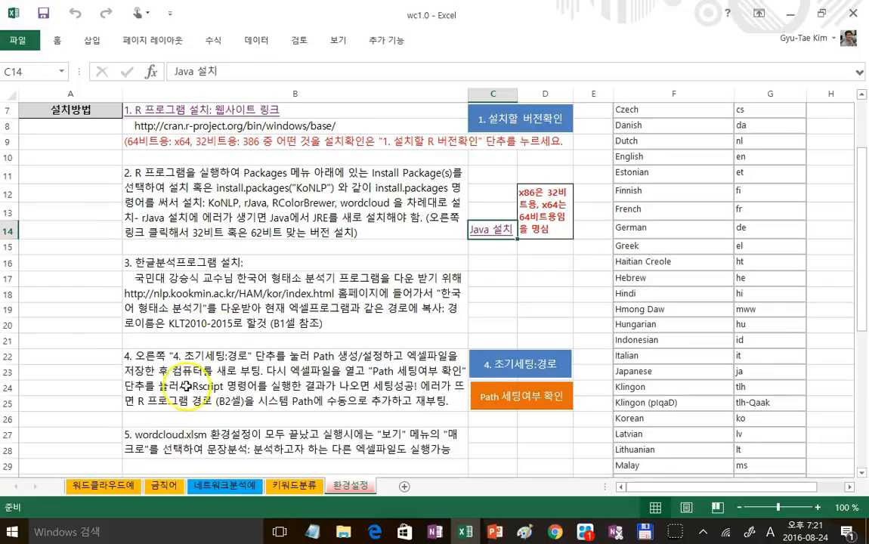
Search Windows for "제어판" and open the environment variables through the Control Panel's advanced system settings
left_click(76, 527)
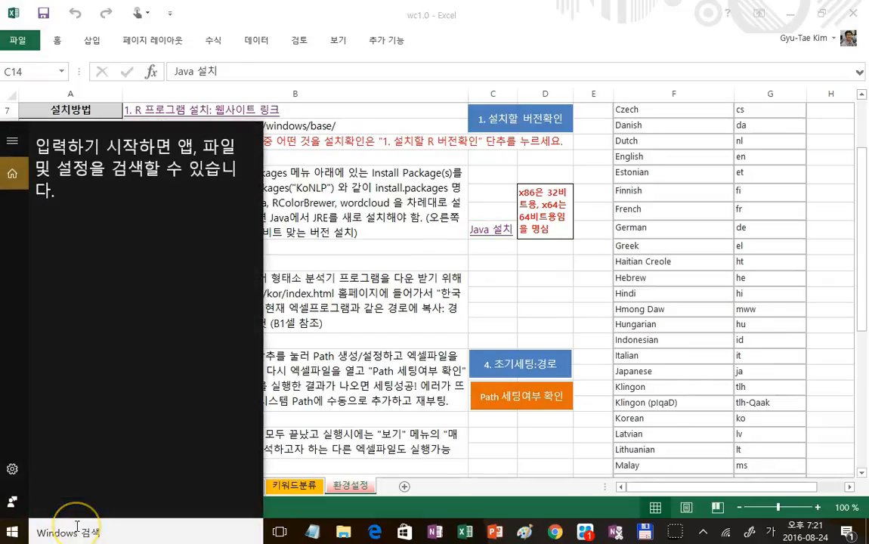
type("제어판")
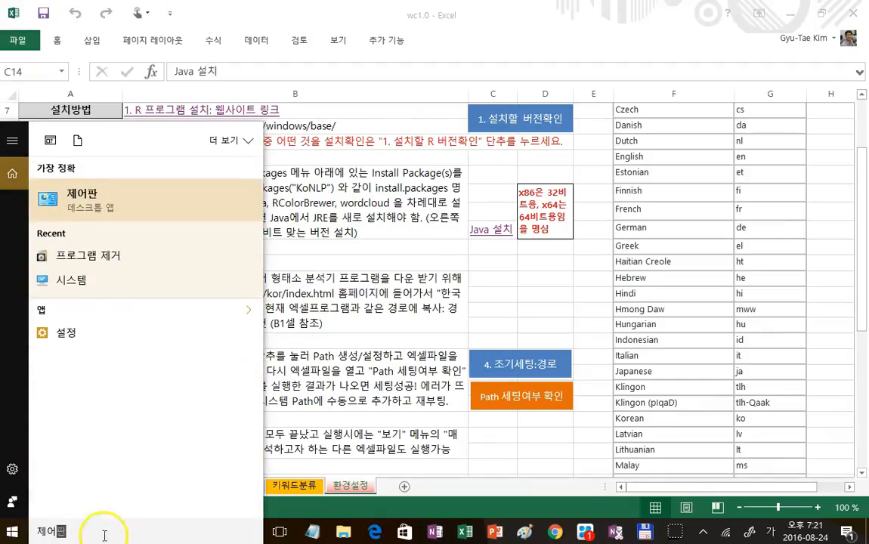
left_click(85, 198)
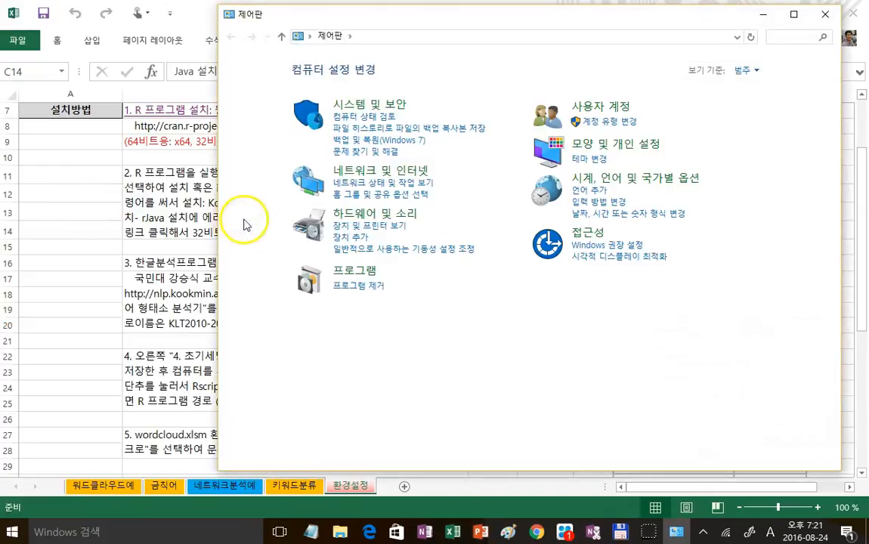
left_click(369, 104)
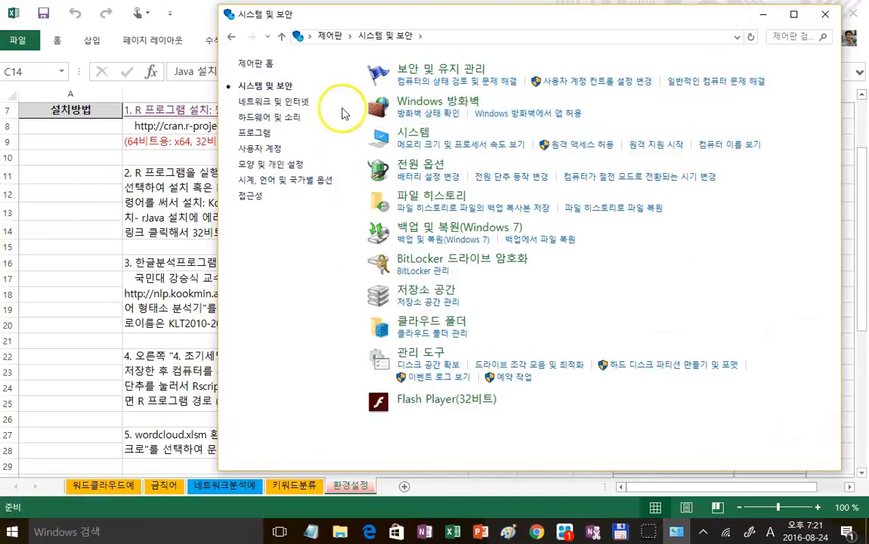
left_click(413, 136)
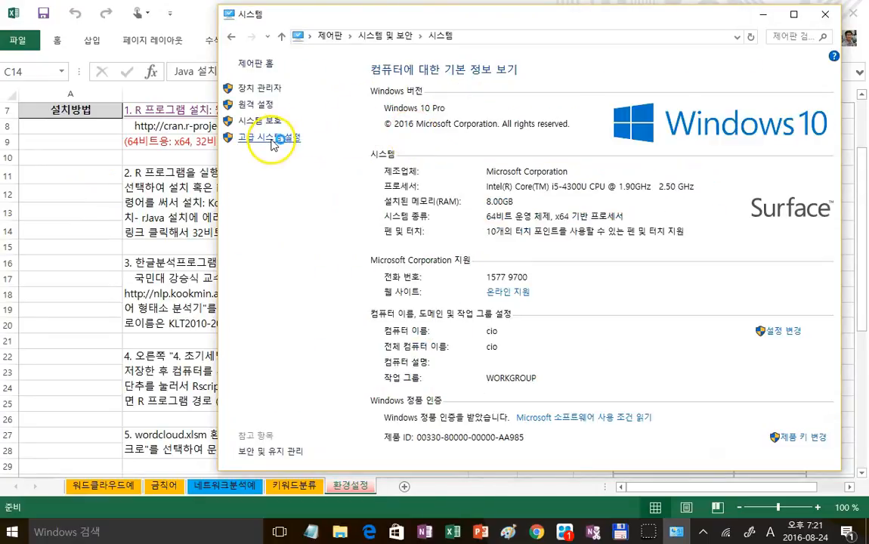
left_click(274, 142)
left_click(361, 427)
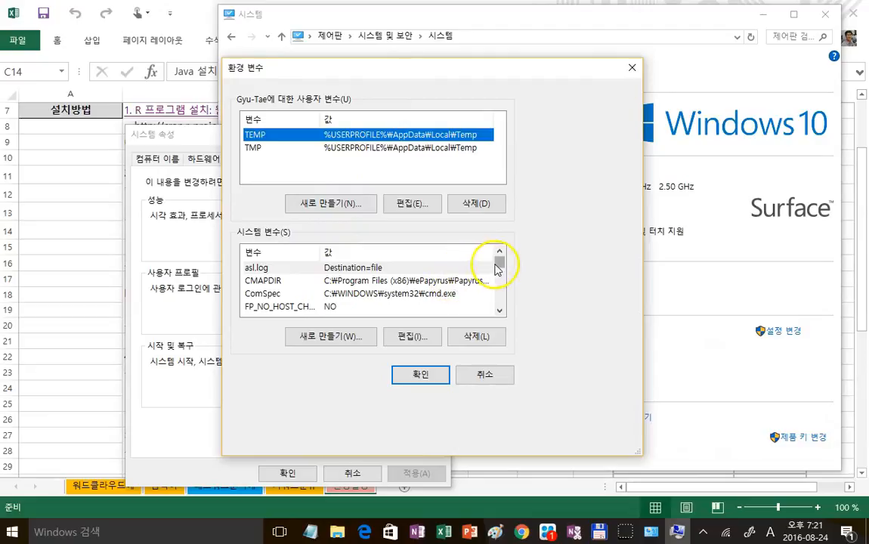
Examine the entries of the system variable Path without changing them, and close the system settings windows
mouse_move(498, 268)
left_mouse_down()
mouse_move(505, 281)
mouse_move(493, 283)
left_mouse_up()
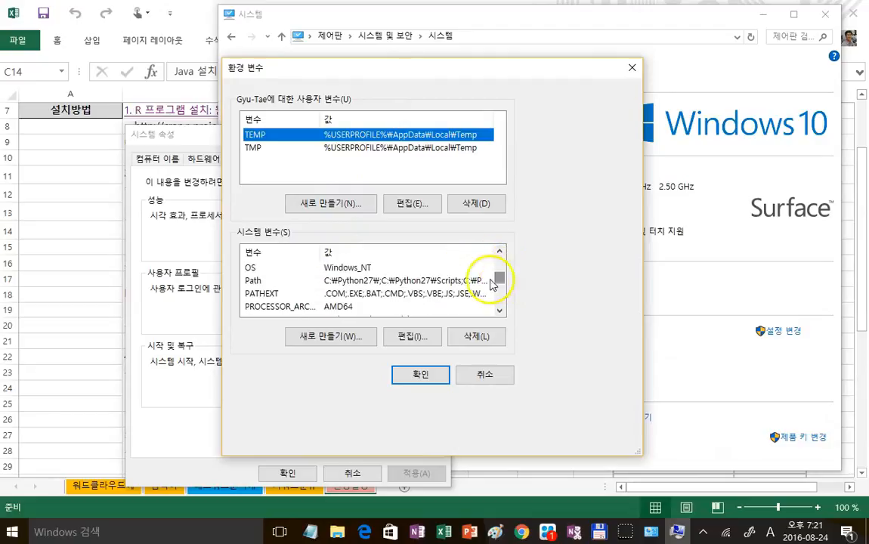
left_click(440, 281)
left_click(413, 340)
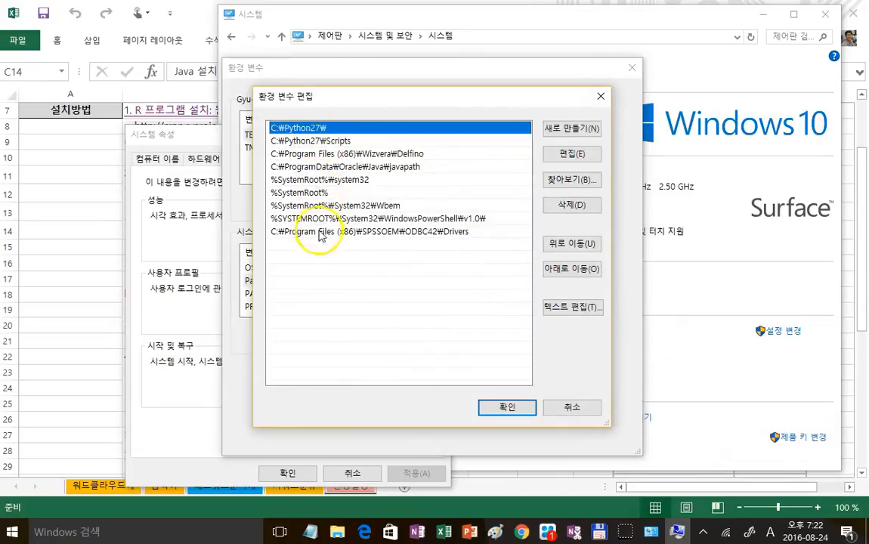
left_click(571, 409)
left_click(425, 378)
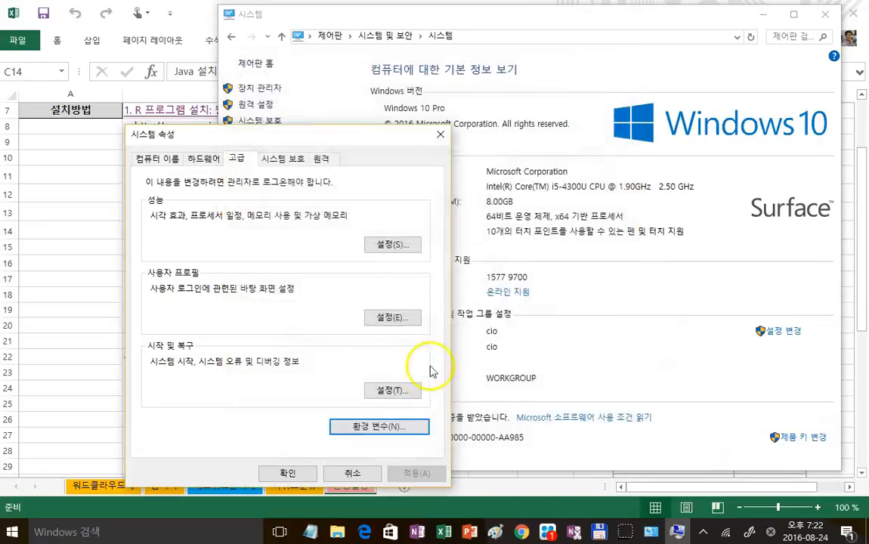
left_click(826, 15)
left_click_drag(359, 141, 242, 102)
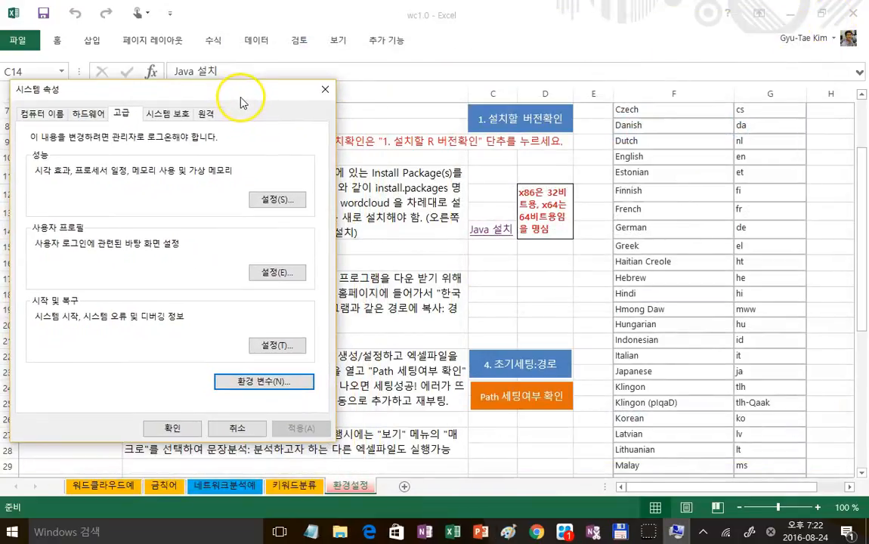
left_click(325, 92)
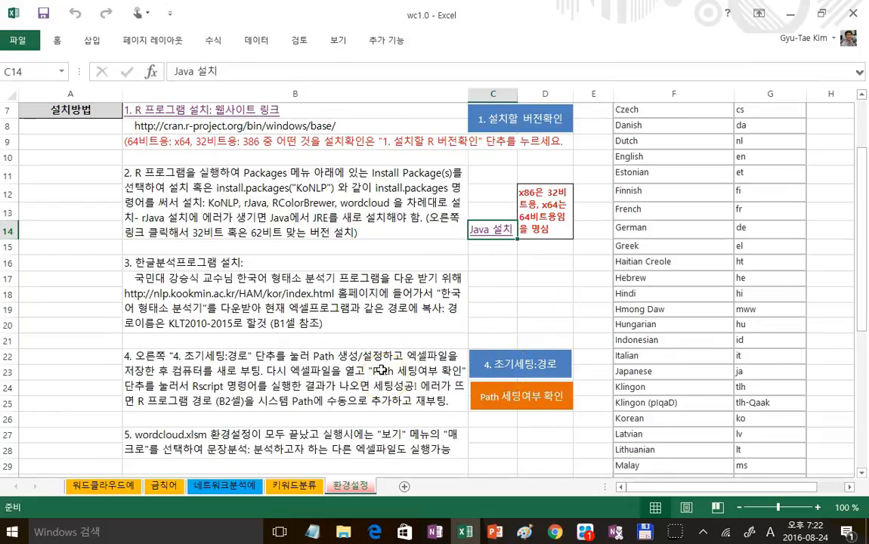
Run "4. 초기세팅:경로" on the 환경설정 sheet and check the folders in the wordcloud directory
left_click(521, 369)
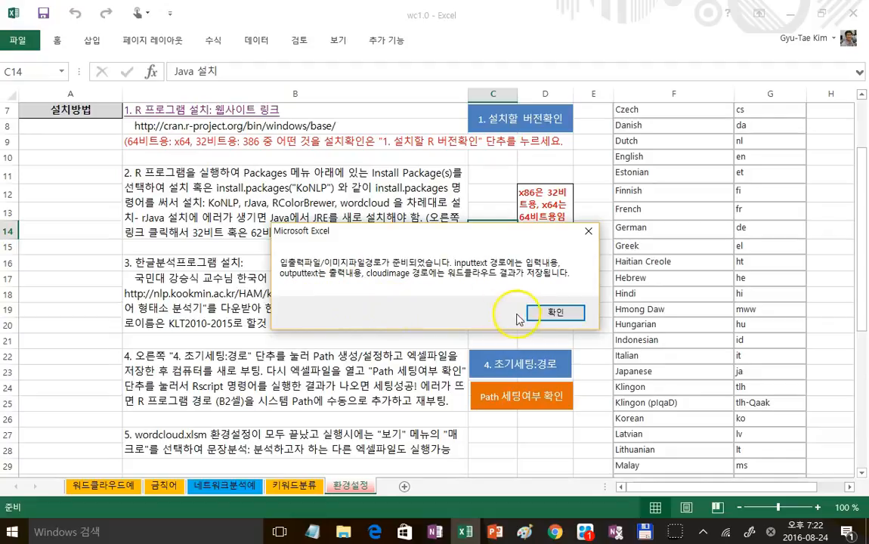
left_click(552, 313)
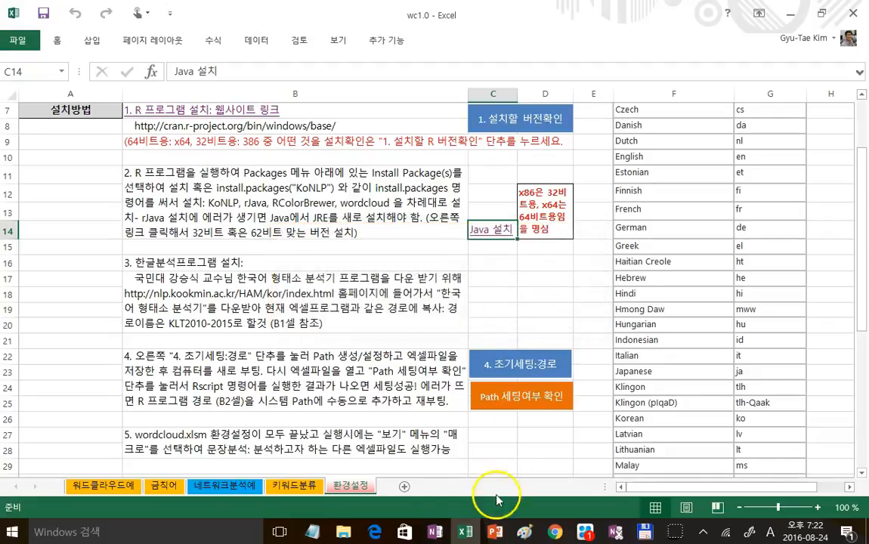
left_click(344, 534)
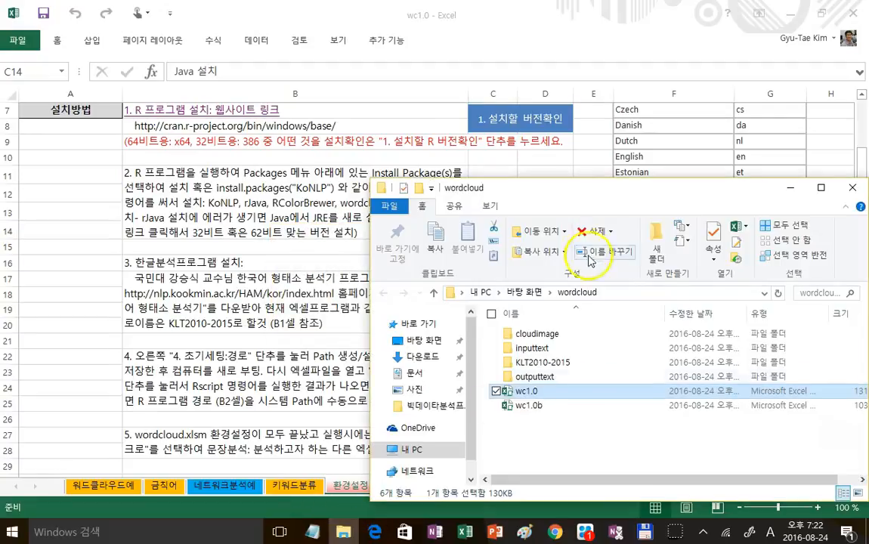
left_click_drag(578, 180, 448, 71)
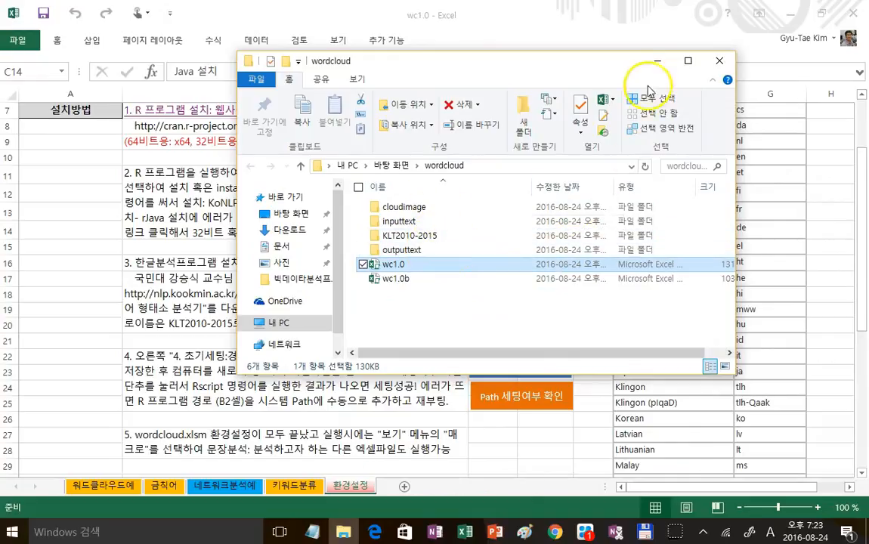
left_click(657, 62)
Reopen the Windows environment variables from the Control Panel's advanced system settings
left_click(130, 531)
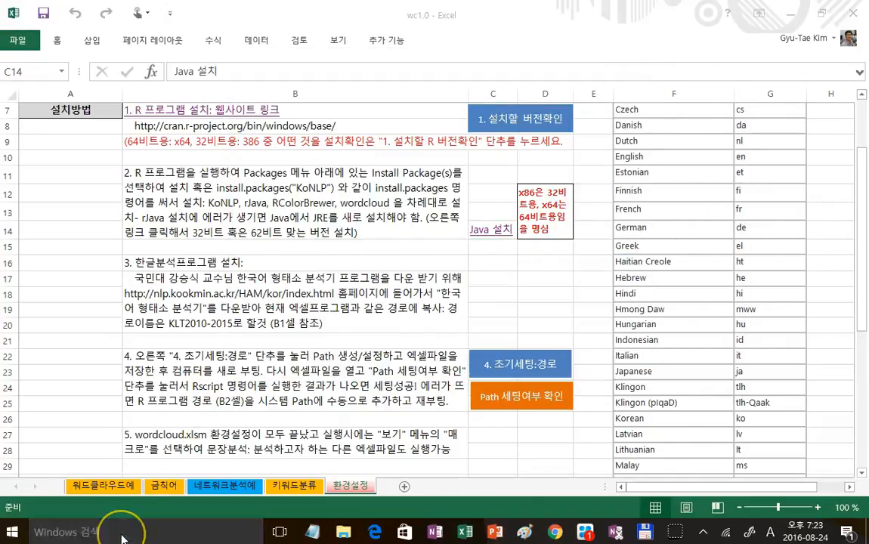
type("s")
key("BackSpace")
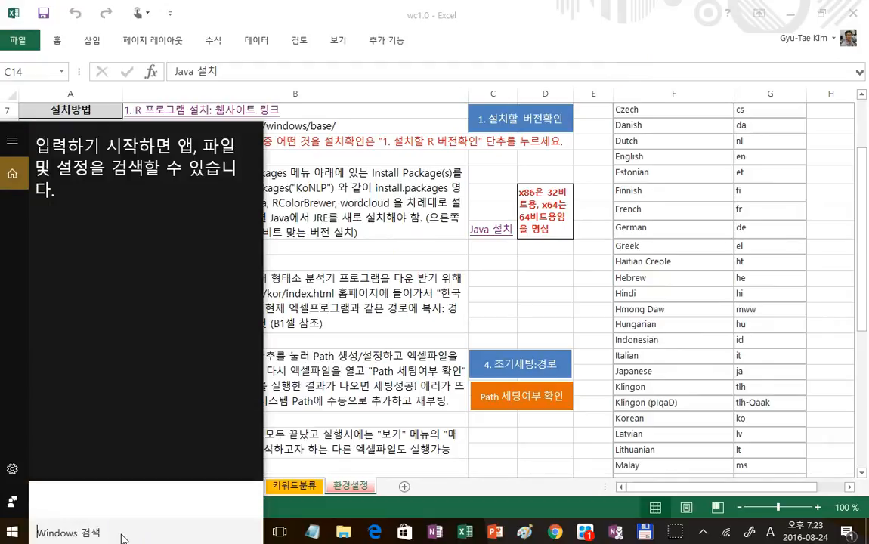
key("Hangul")
type("제어")
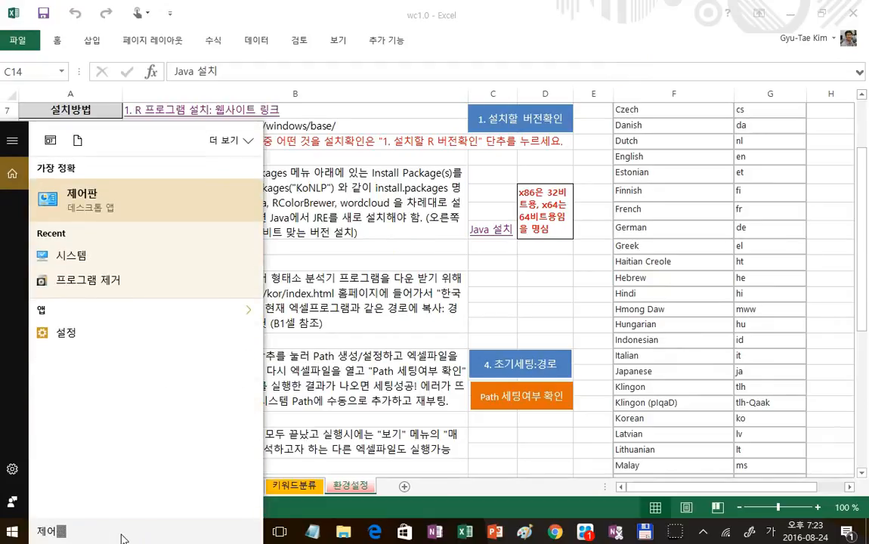
left_click(92, 200)
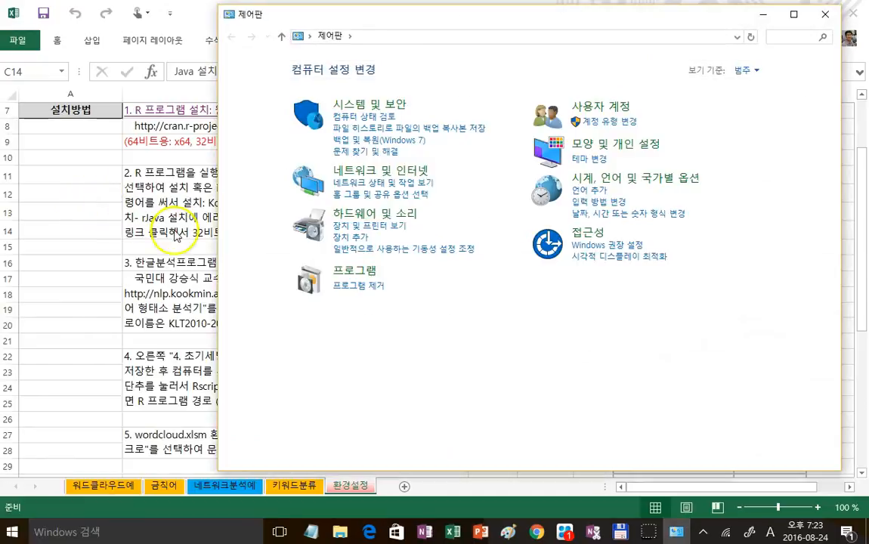
left_click(372, 107)
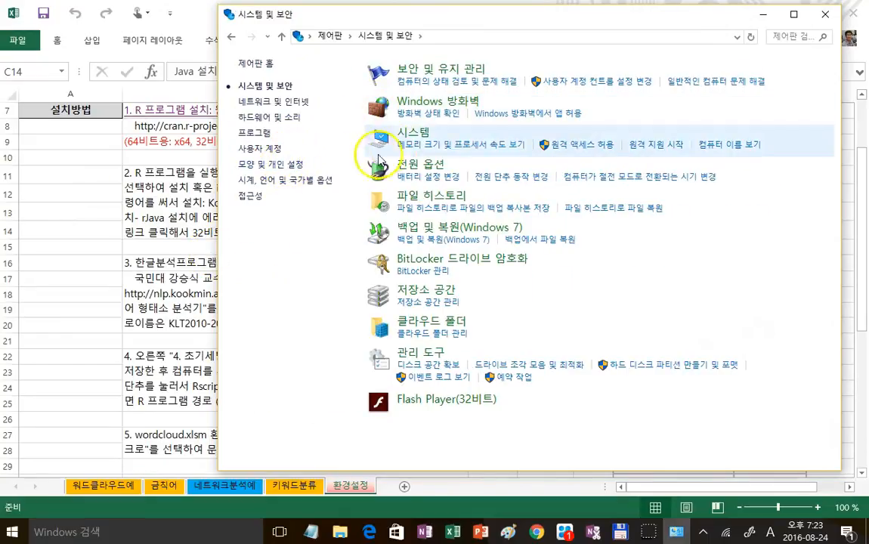
left_click(408, 136)
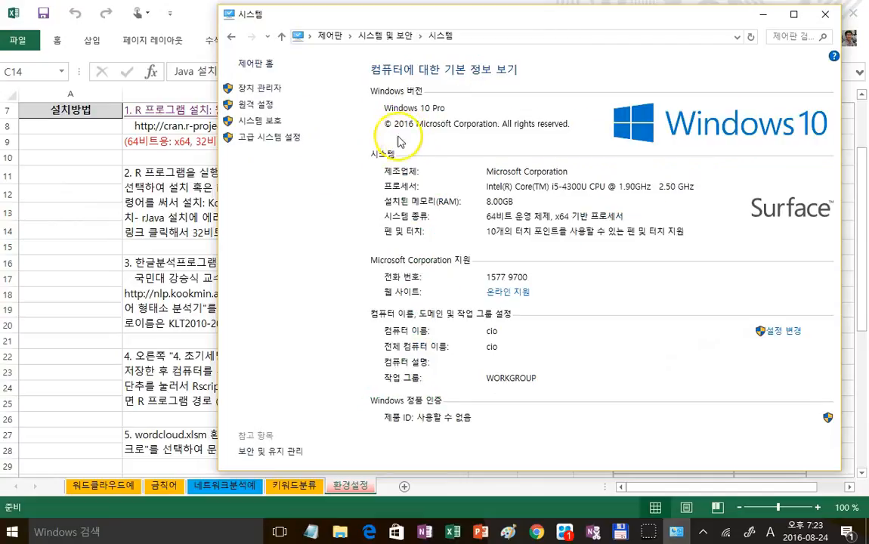
left_click(274, 140)
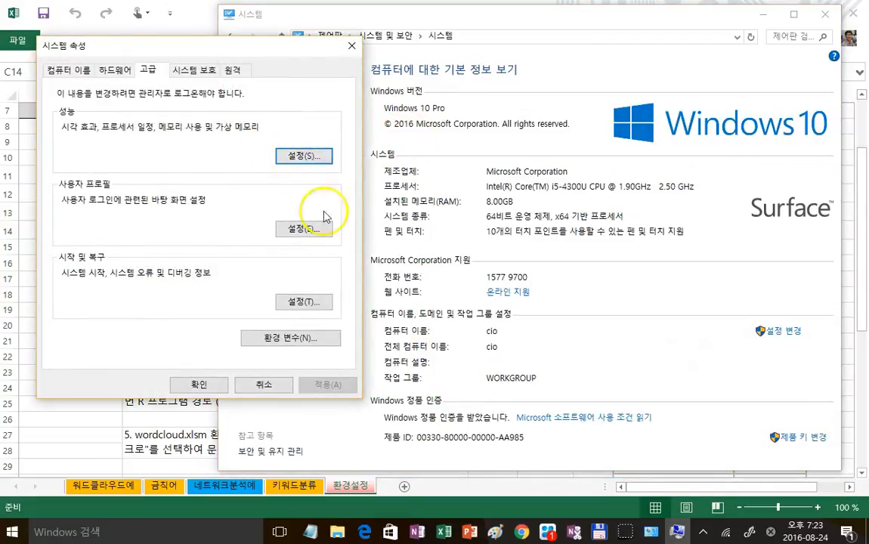
left_click(292, 335)
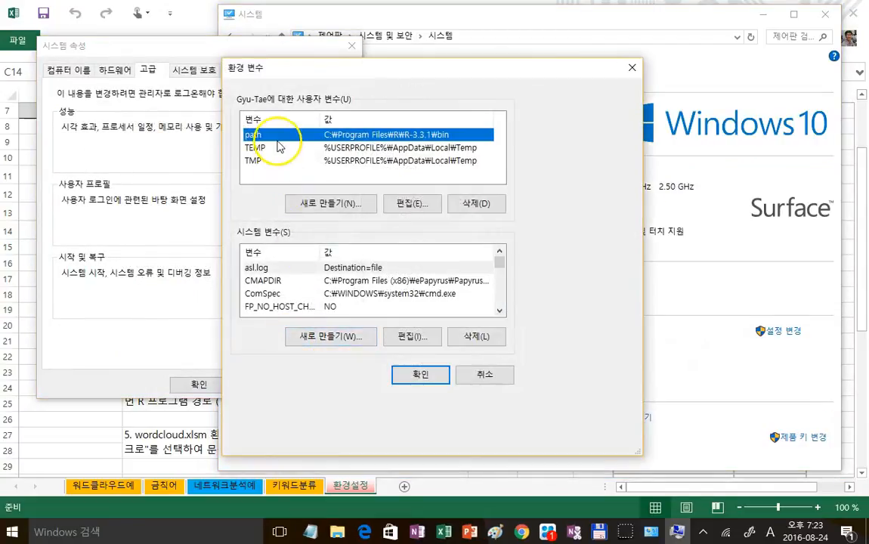
Inspect the value of the user variable path, accept the open dialogs, and minimize the System window
left_click(404, 204)
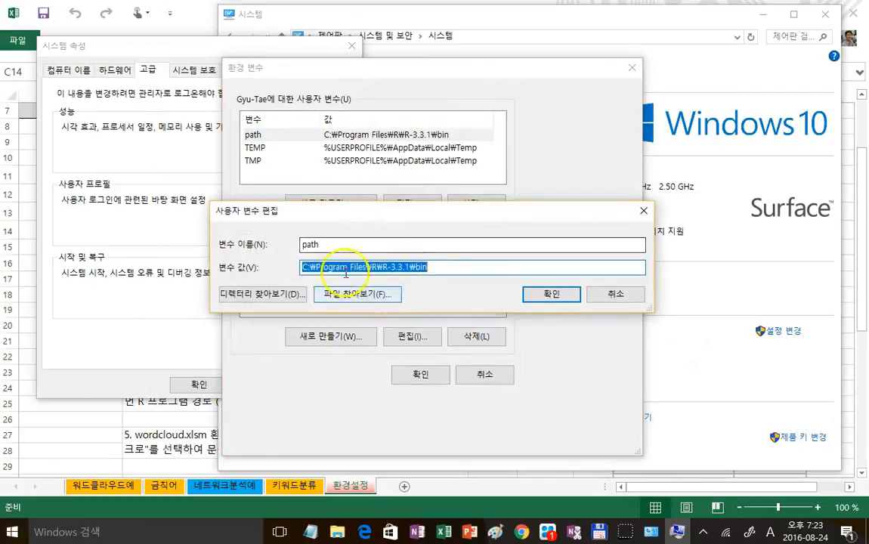
left_click(551, 293)
left_click(420, 375)
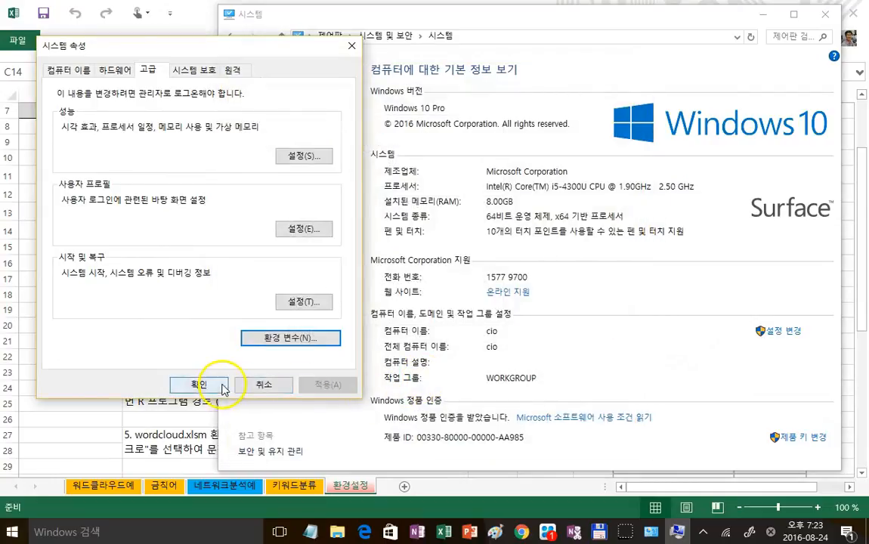
left_click(204, 384)
left_click(763, 17)
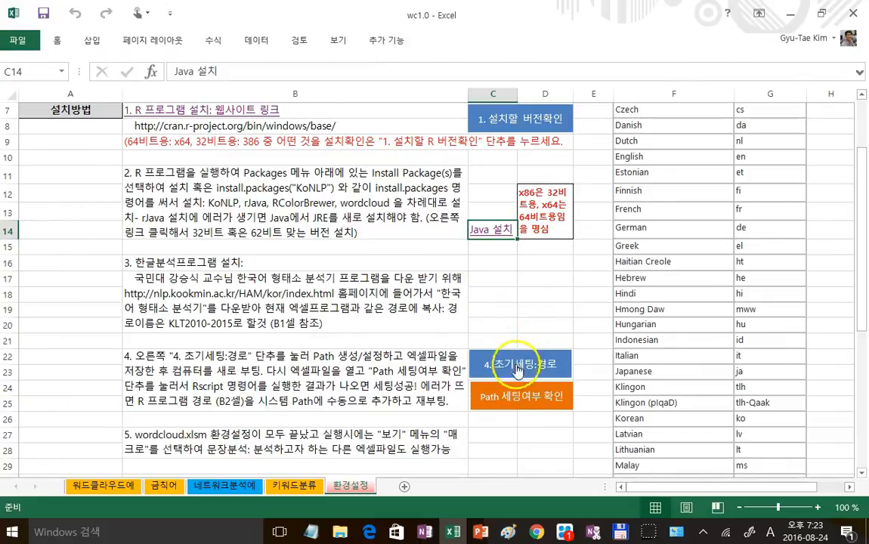
Run "Path 세팅여부 확인" and exit its command window, then close wc1.0.xlsm with its changes saved
left_click(518, 401)
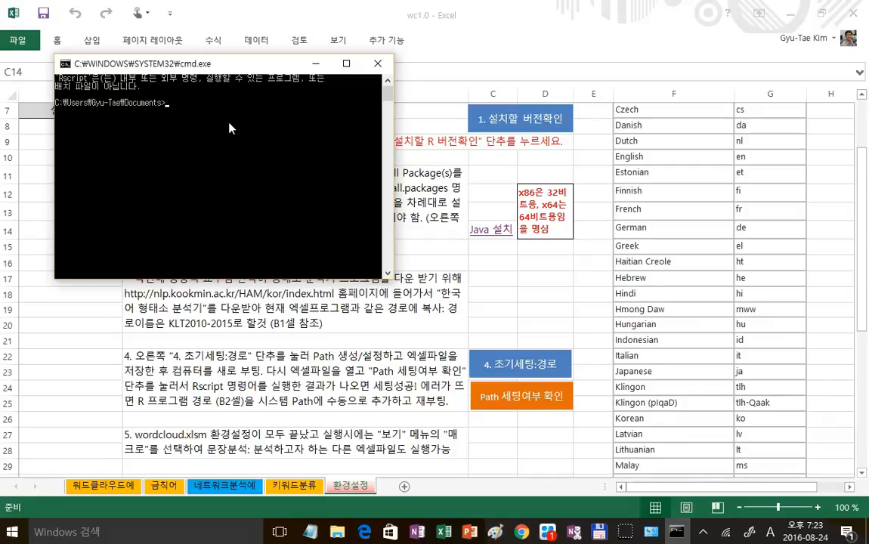
type("exit")
key("Return")
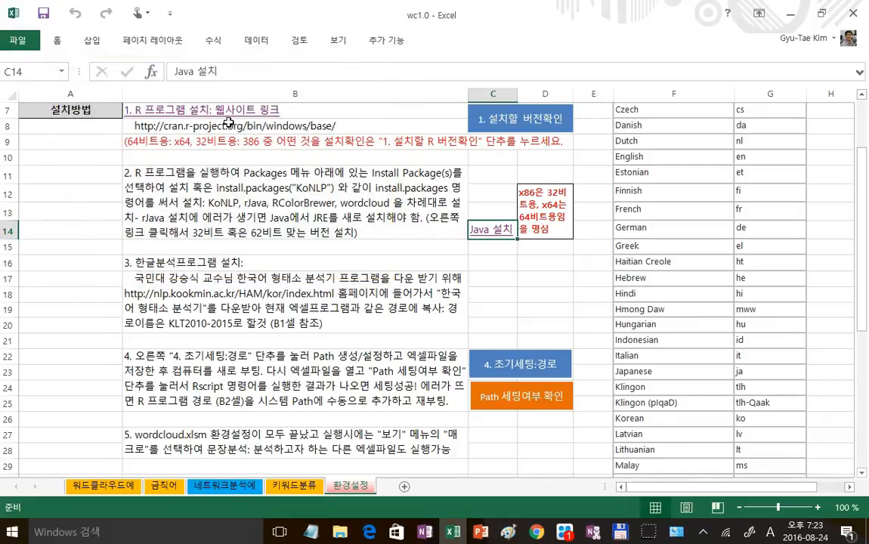
left_click(852, 17)
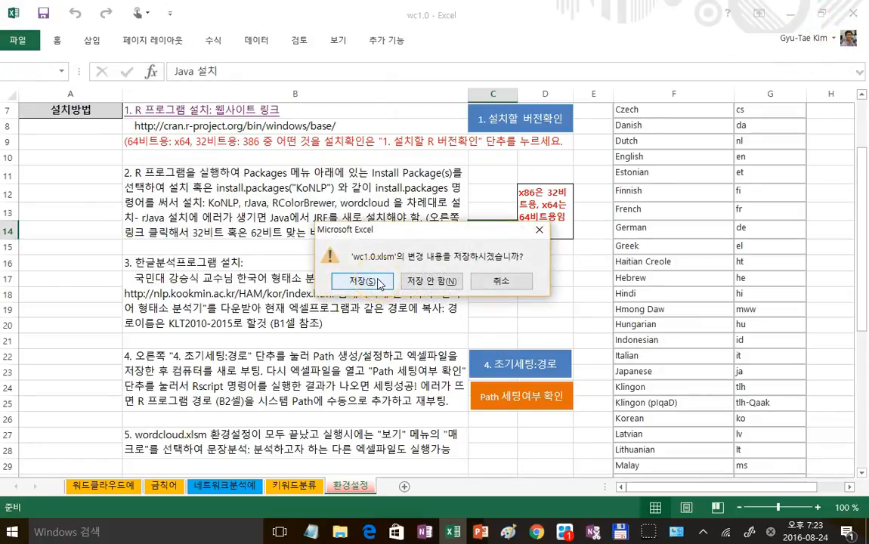
left_click(362, 282)
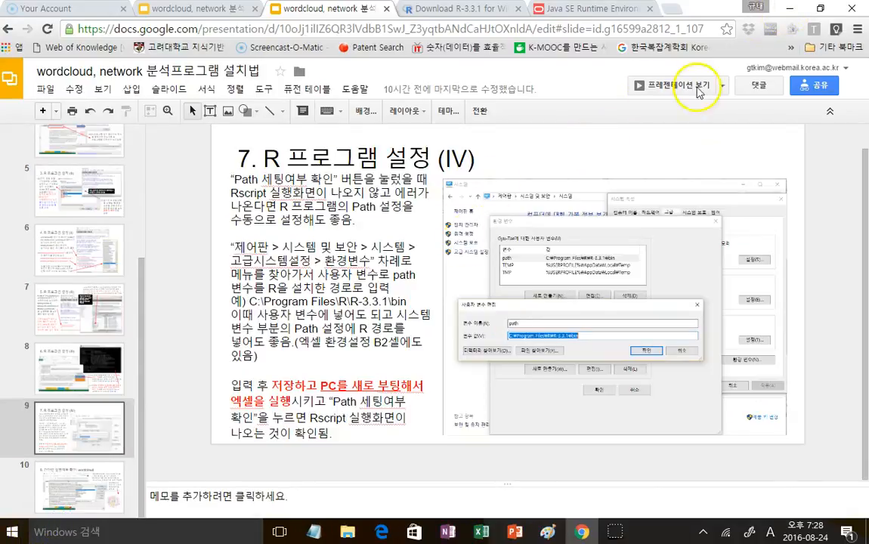
Reopen wc1.0 from the wordcloud folder on the desktop and run "Path 세팅여부 확인" again
left_click(789, 8)
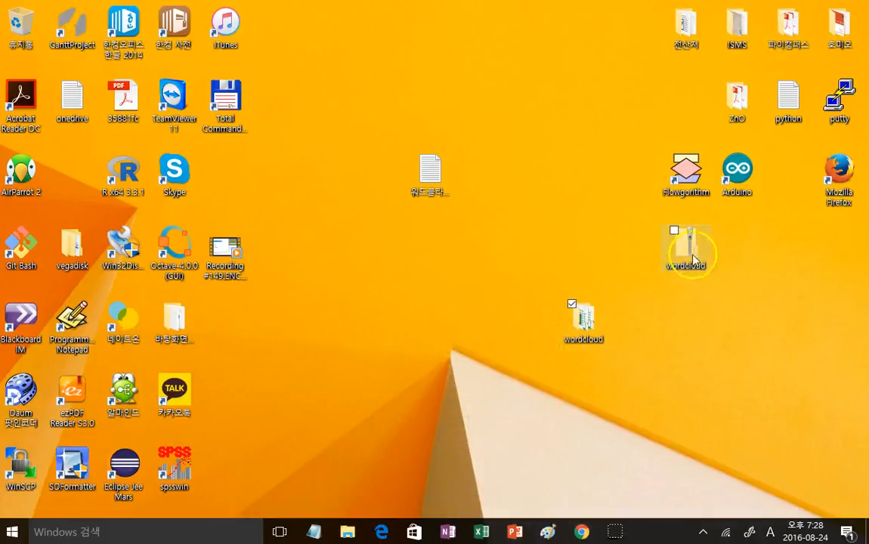
double_click(590, 316)
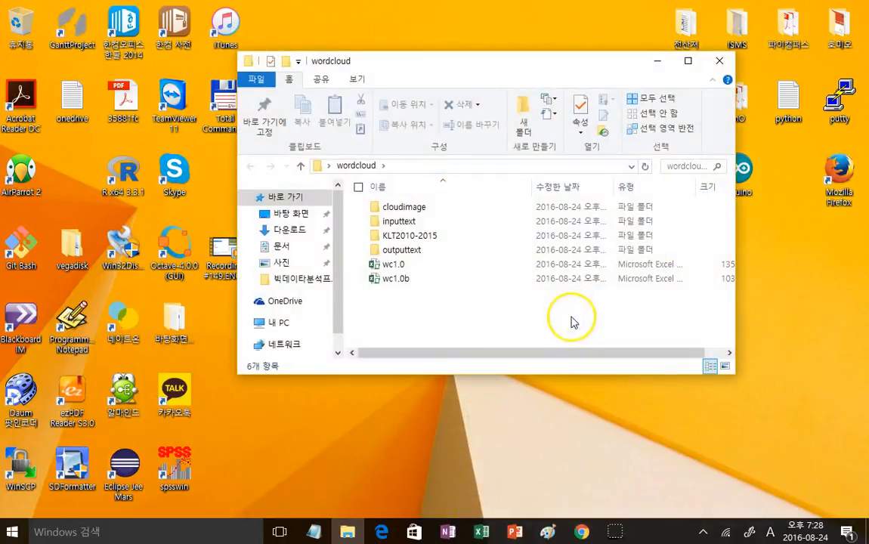
left_click(418, 268)
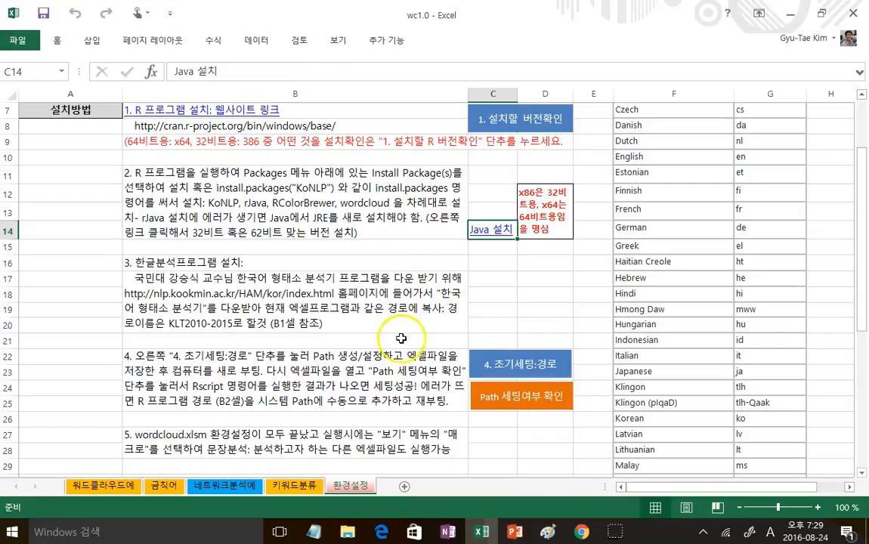
left_click(526, 395)
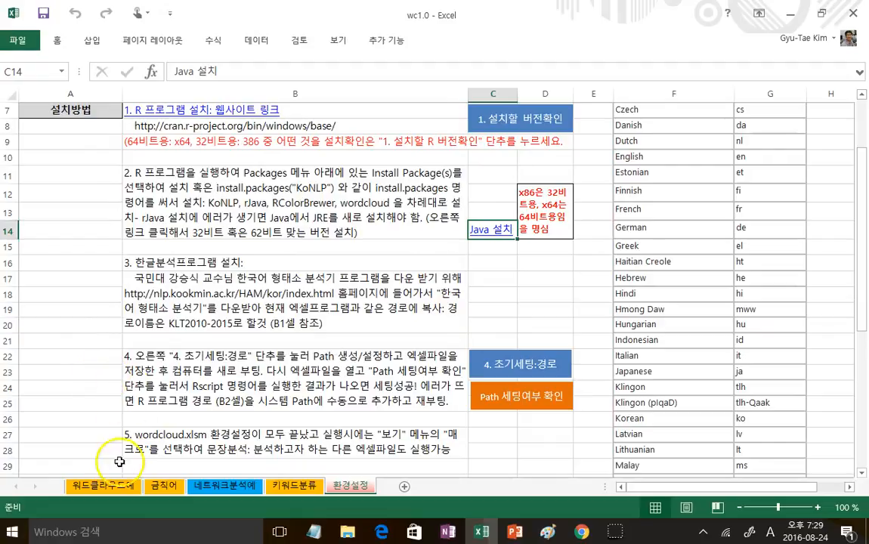
Run the WordCloud_한글분석 macro on the 교육 text in cell B2 of the 워드클라우드예 sheet, and close the word cloud viewer
left_click(112, 488)
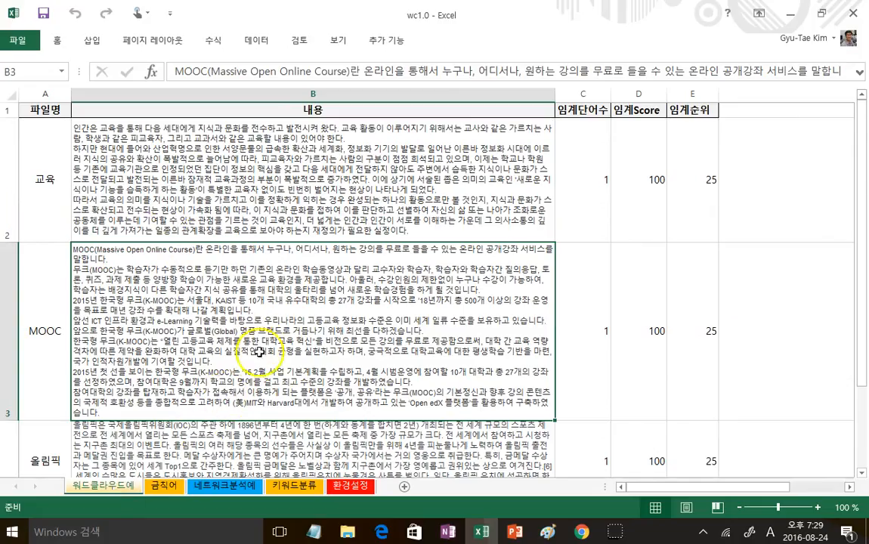
left_click(312, 198)
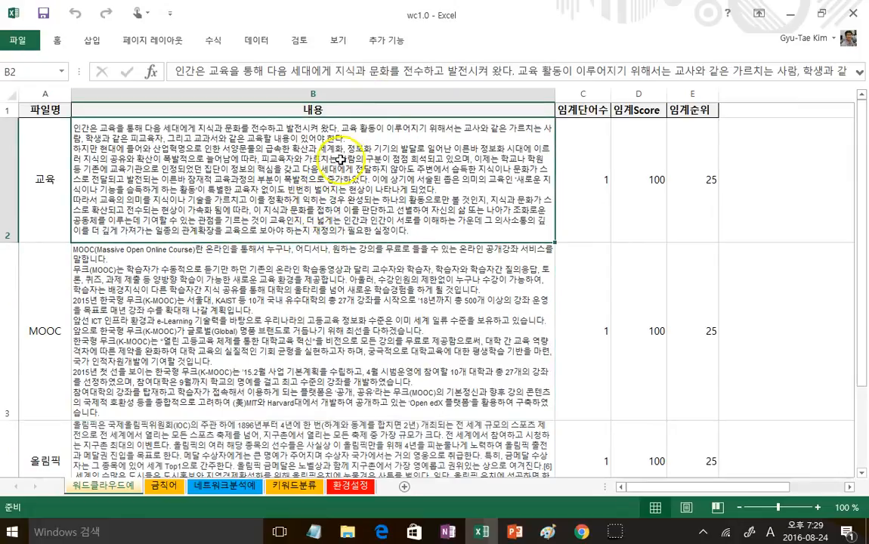
left_click(337, 40)
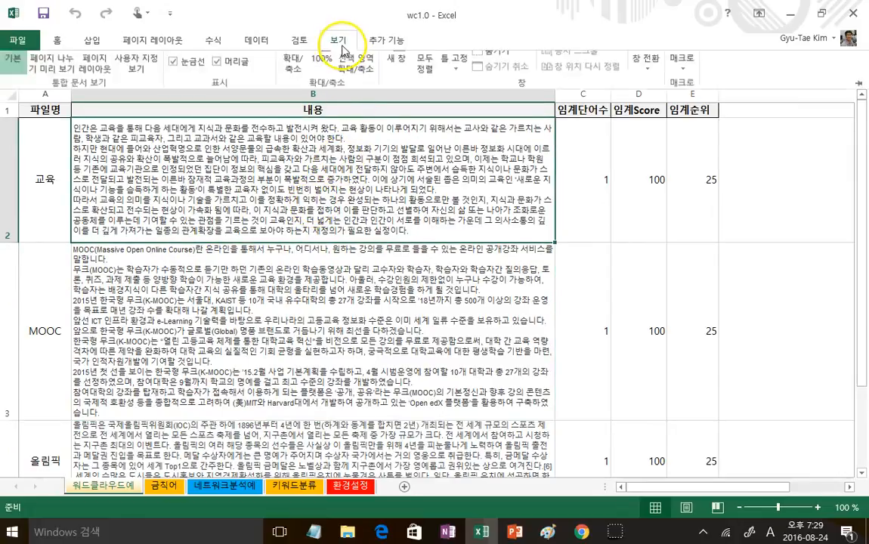
left_click(687, 92)
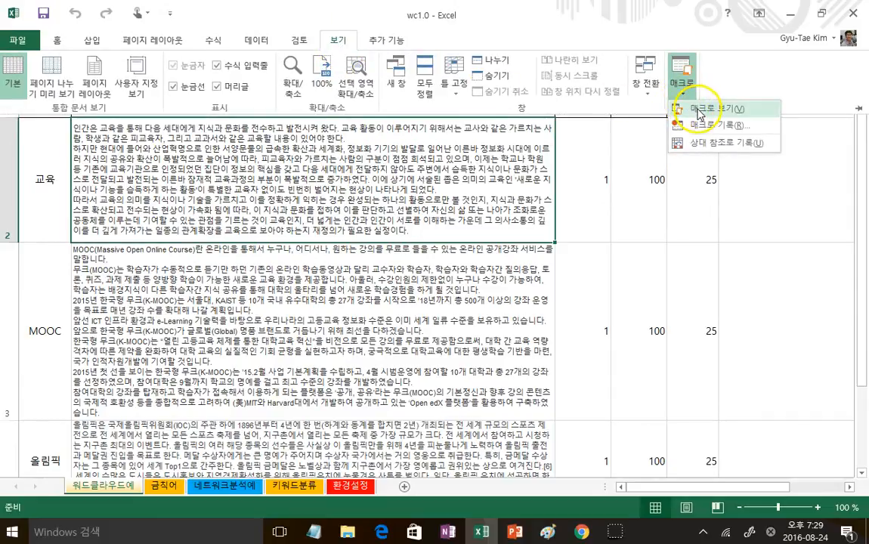
left_click(700, 111)
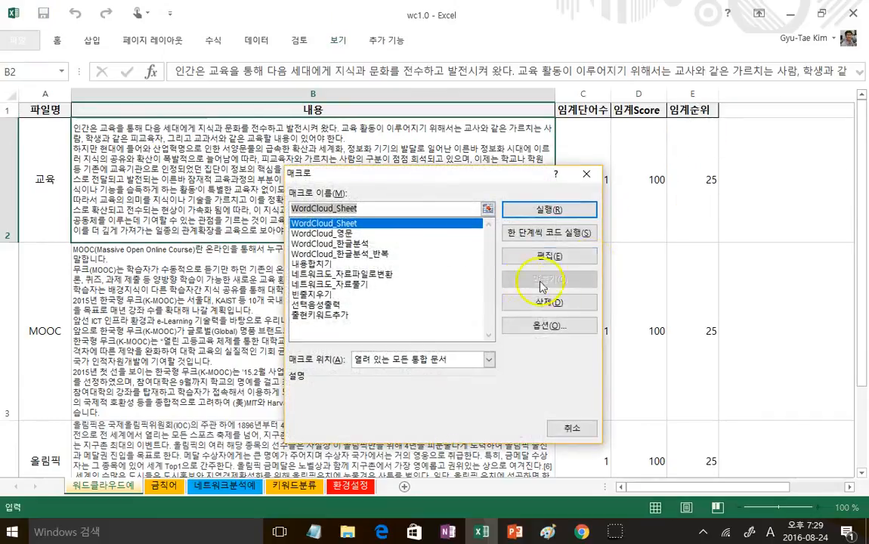
left_click(364, 245)
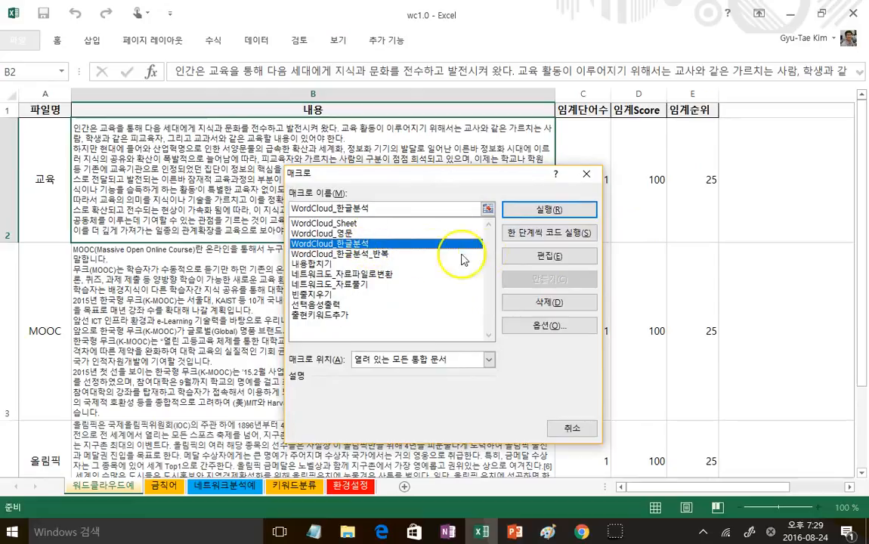
left_click(546, 211)
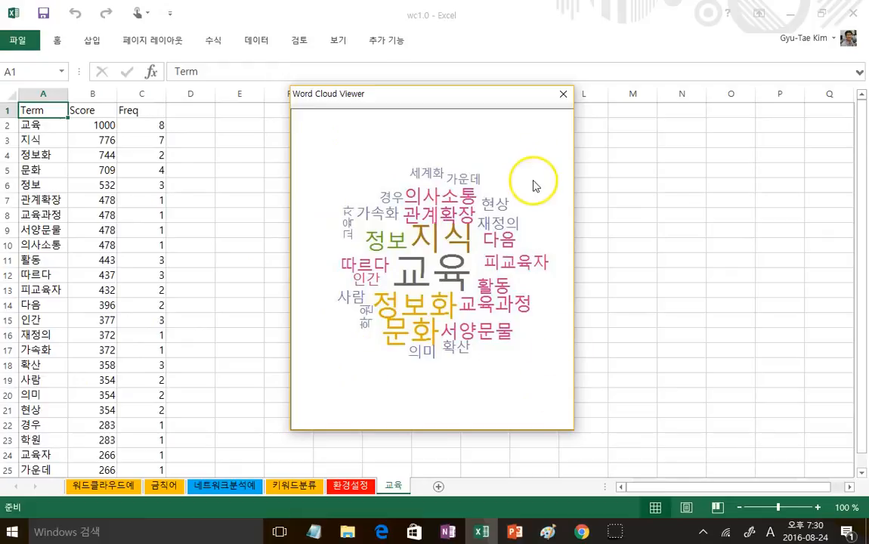
left_click(561, 95)
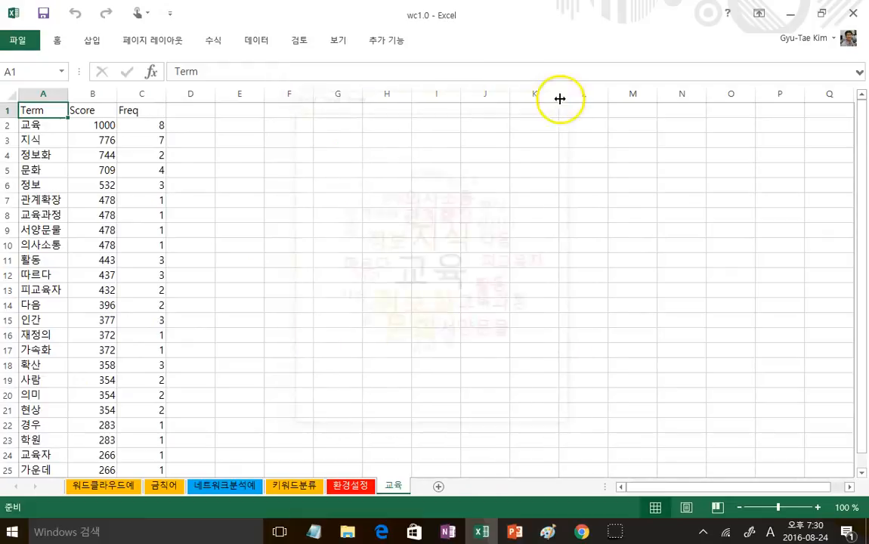
Switch to Chrome, search Google for netdraw in a new tab, and open the NetDraw site's download page
left_click(581, 532)
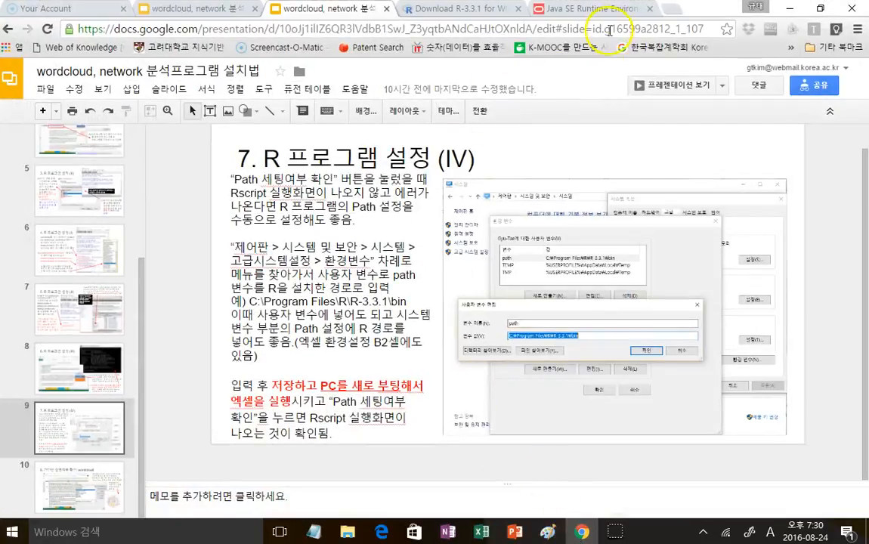
left_click(675, 13)
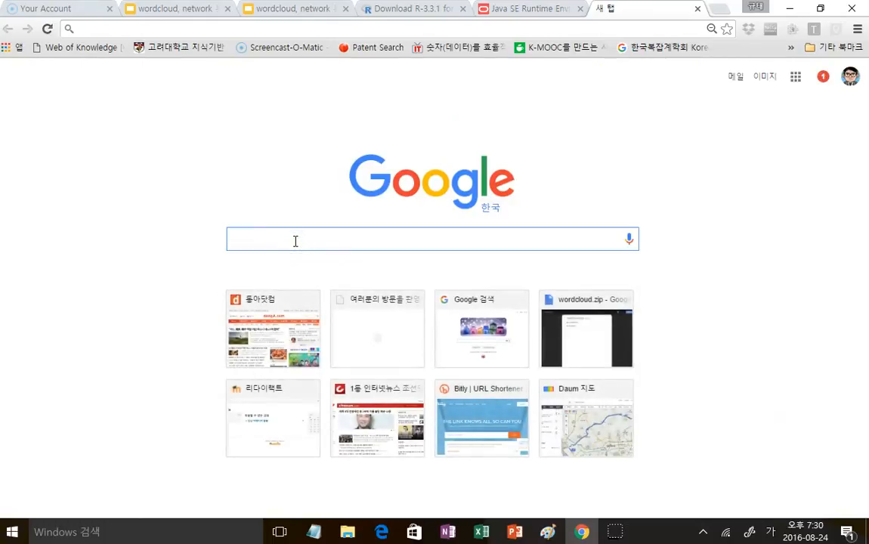
type("ㅜㄷ")
key("BackSpace")
key("BackSpace")
key("Hangul")
type("ne")
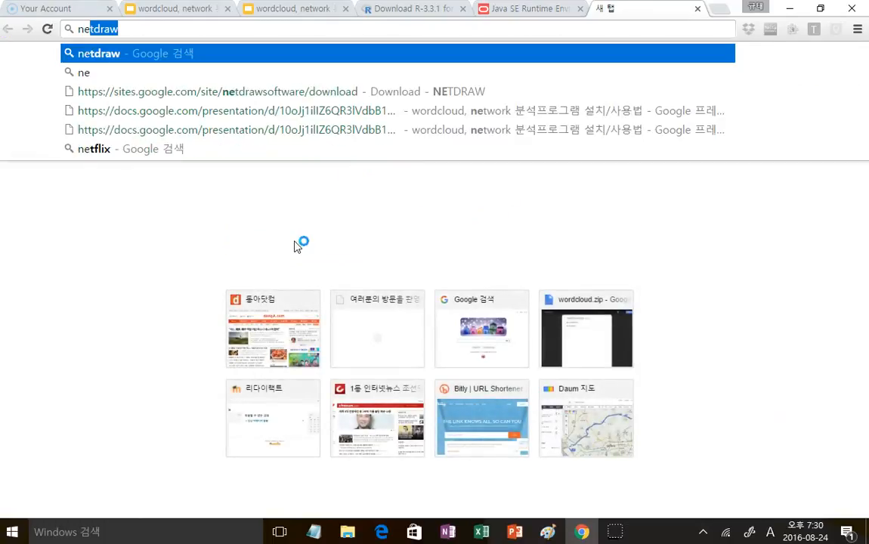
type("tdraw")
key("Return")
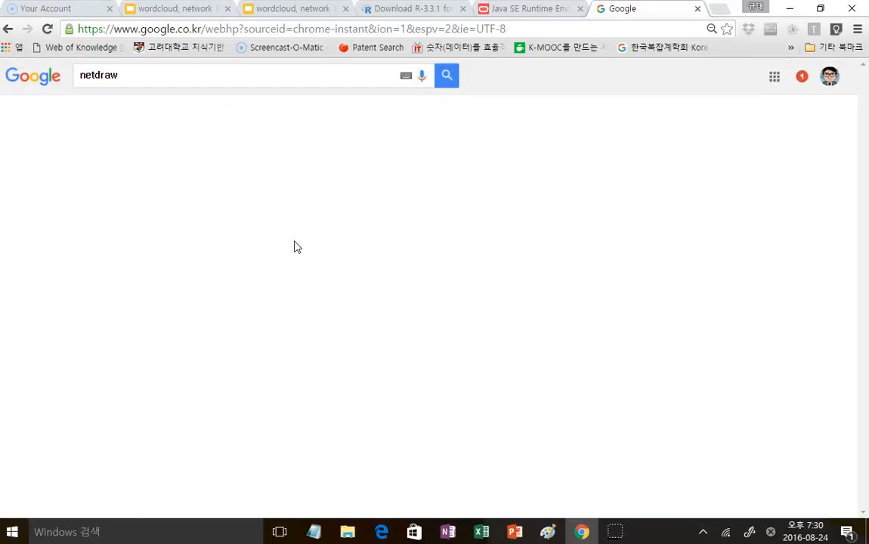
left_click(387, 267)
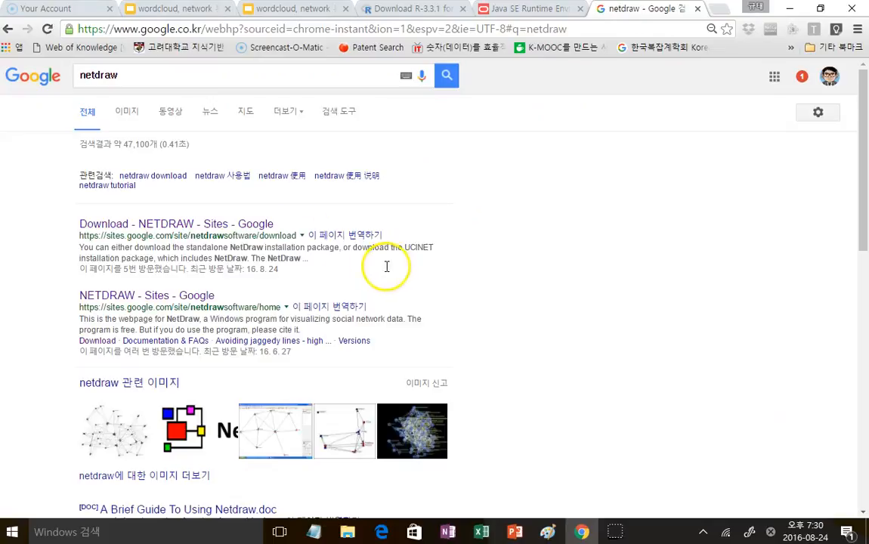
left_click(180, 227)
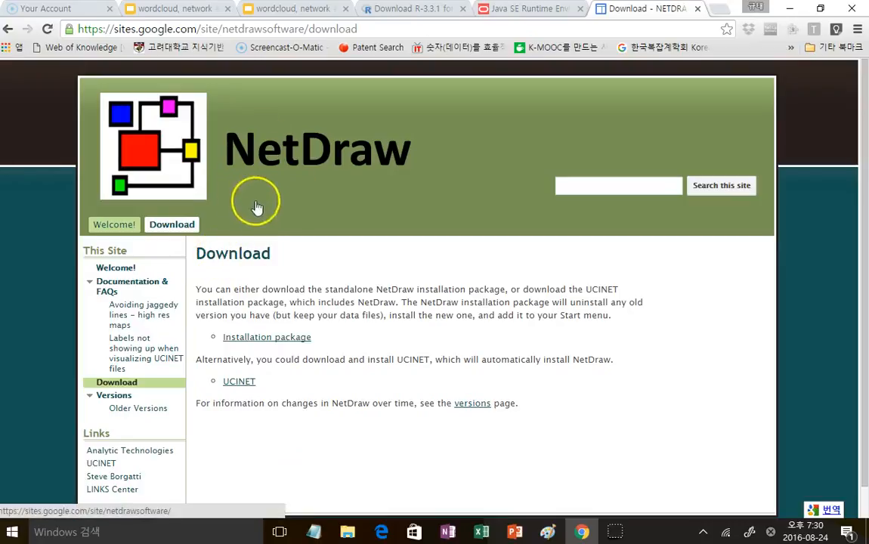
Download the standalone NetDraw installation package and install NetDraw 2.158 with the Standard option, accepting the license agreement
left_click(257, 342)
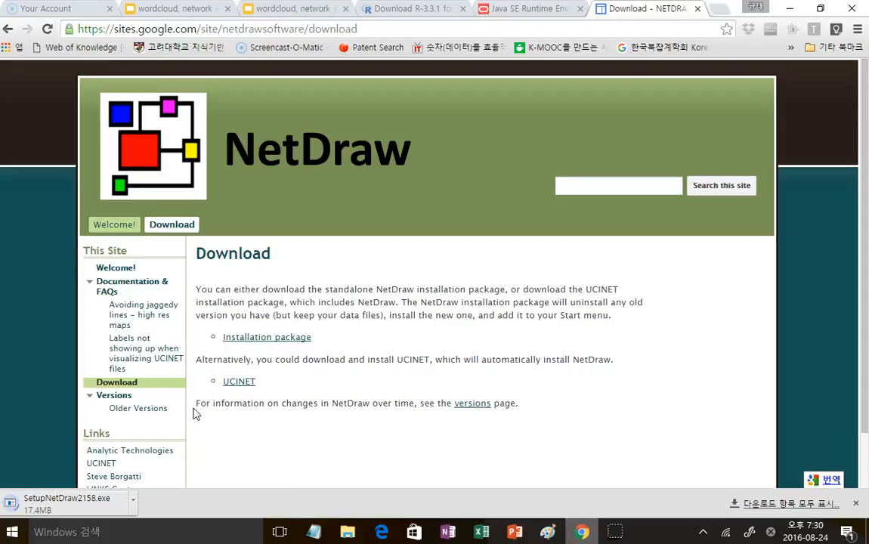
left_click(127, 508)
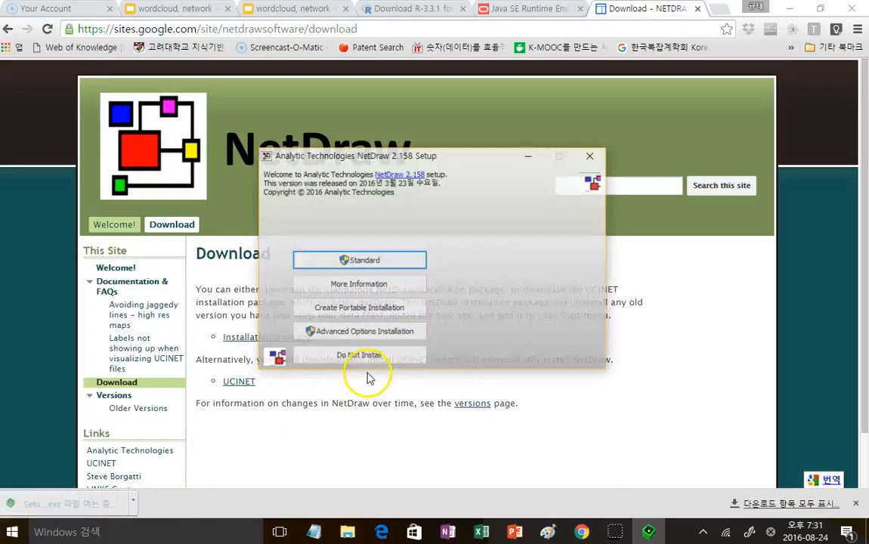
left_click(367, 260)
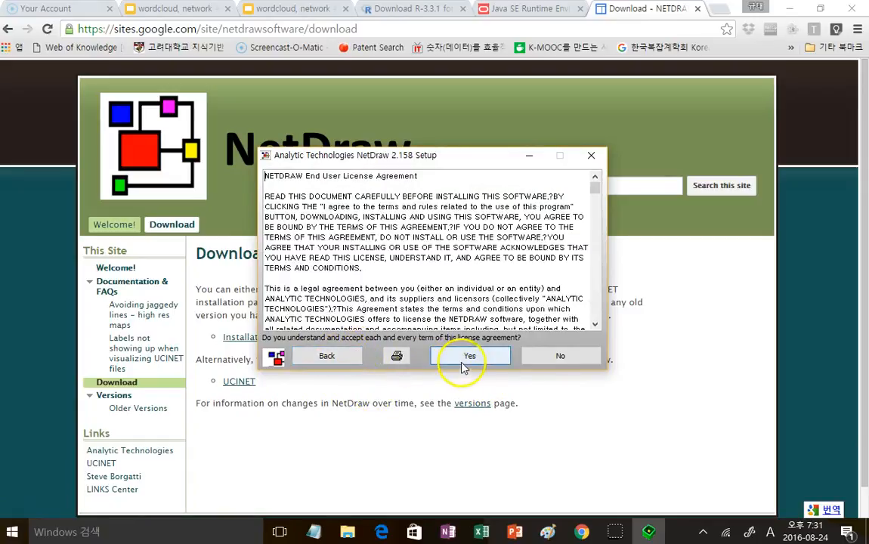
left_click(468, 361)
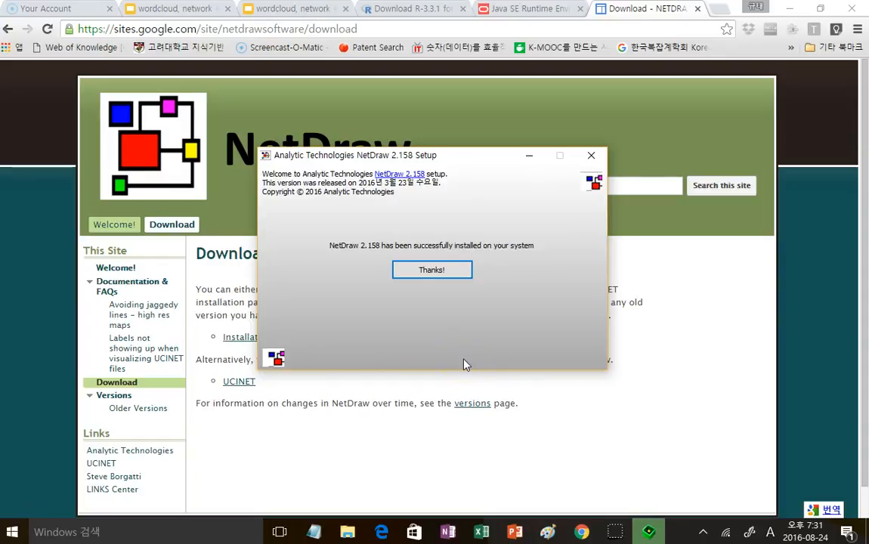
left_click(436, 272)
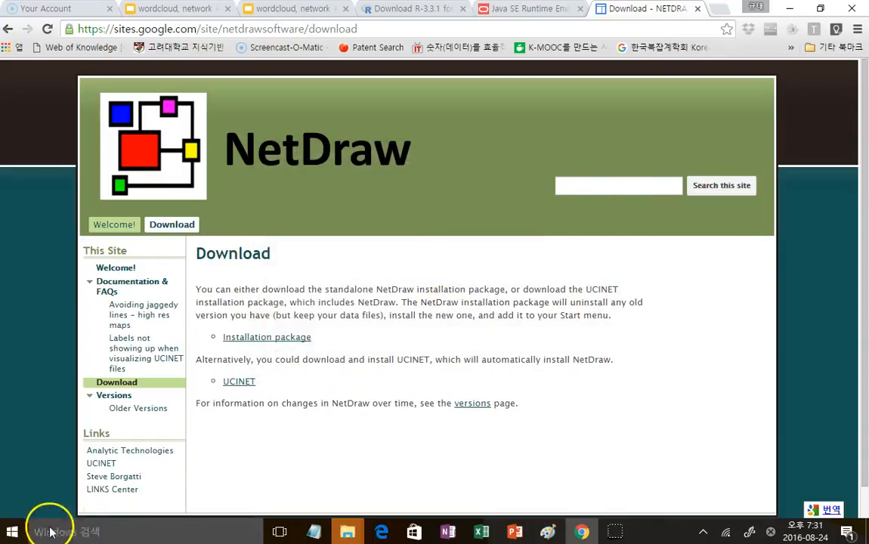
Launch NetDraw from the Analytic Technologies program folder and move its window fully into view
left_click(12, 532)
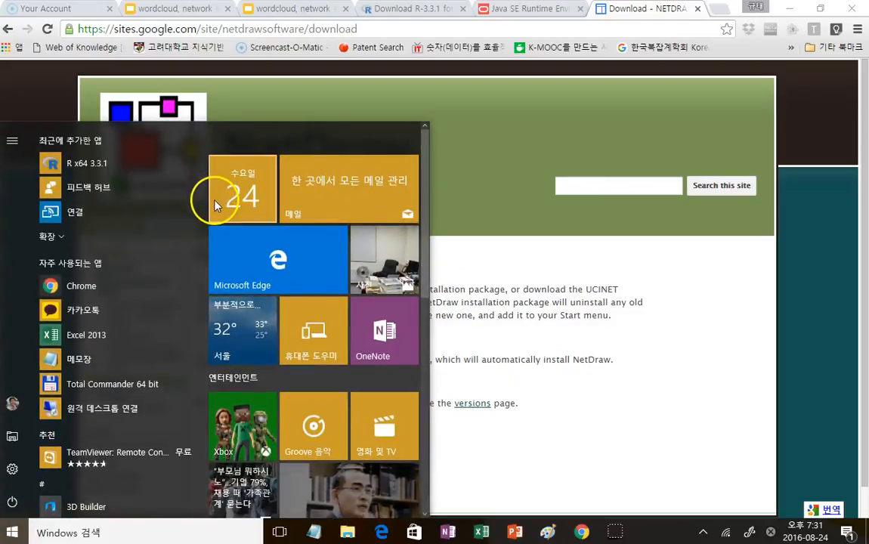
left_click_drag(201, 163, 207, 196)
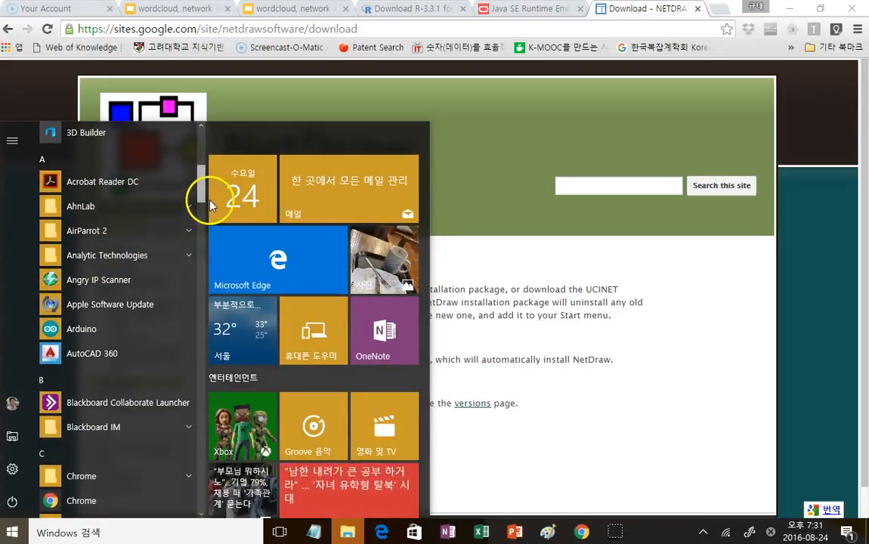
left_click(139, 256)
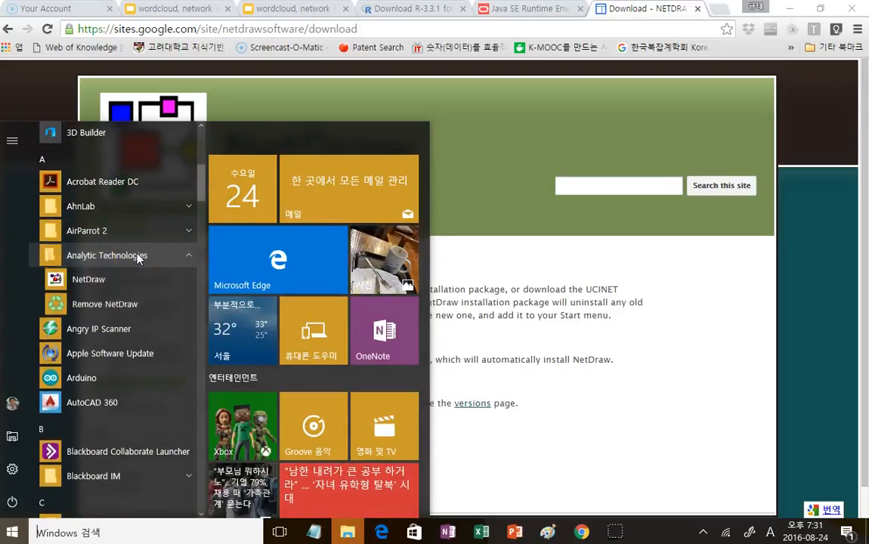
left_click(105, 281)
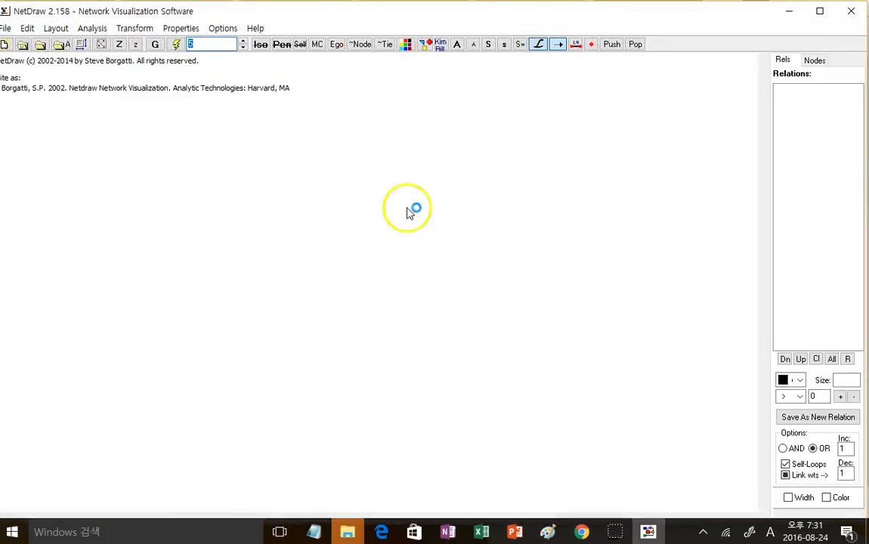
left_click_drag(741, 17, 733, 51)
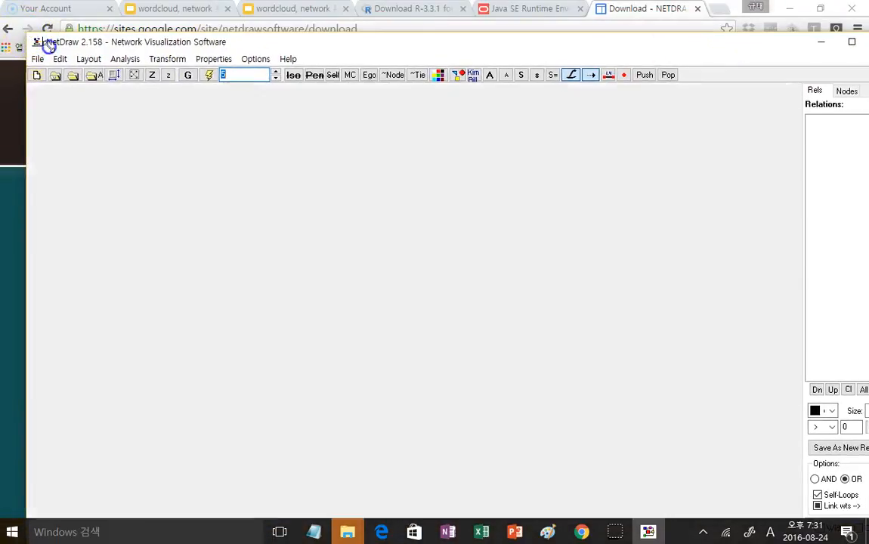
left_click_drag(48, 45, 215, 66)
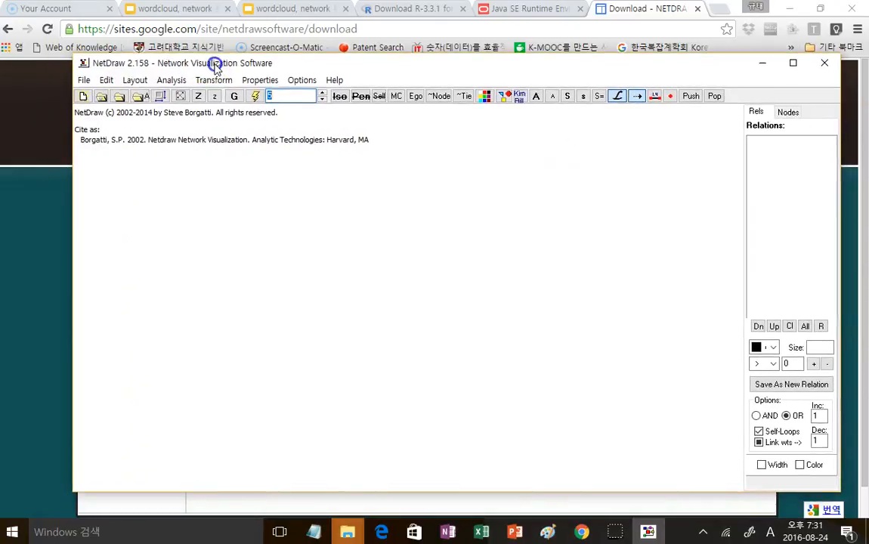
Open the VNA text file 관심2 from the 빅데이터분석프로그램 folder in NetDraw and rearrange its network with the automatic graph layout
left_click(84, 80)
left_click(76, 111)
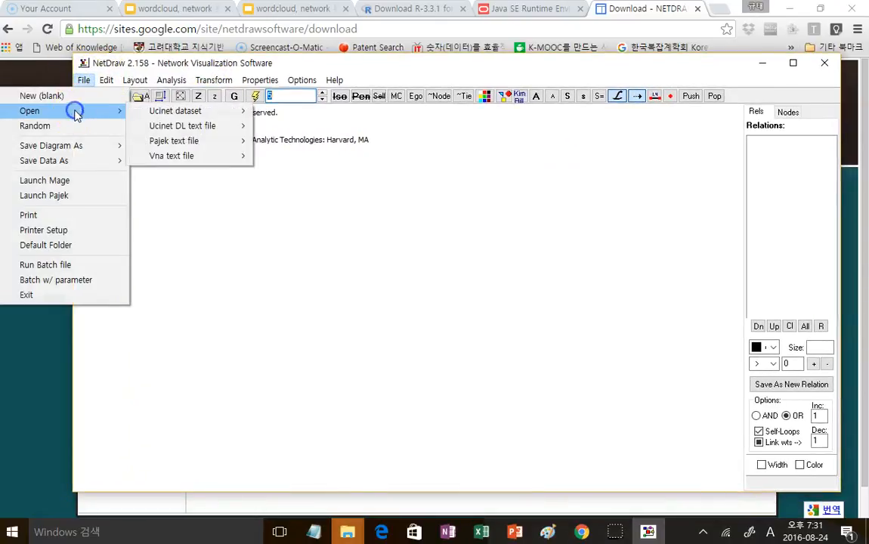
mouse_move(178, 157)
left_click(113, 155)
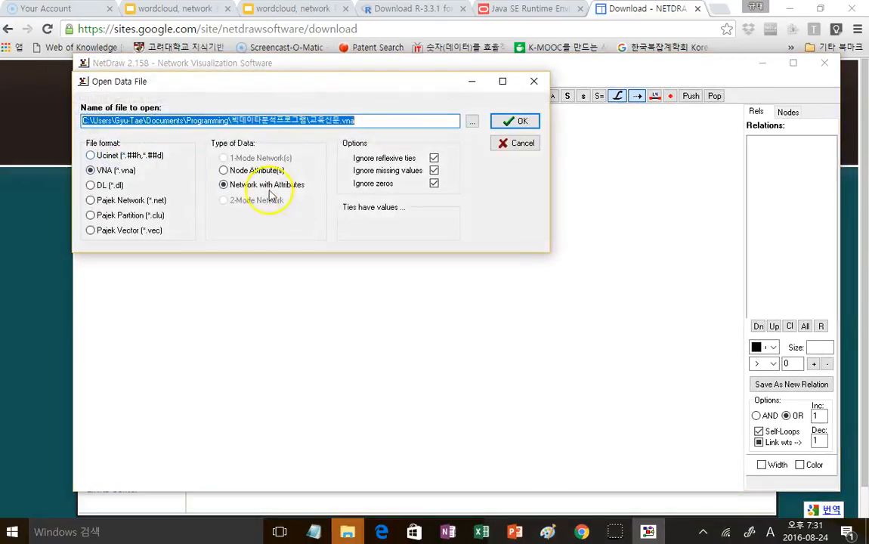
left_click(472, 123)
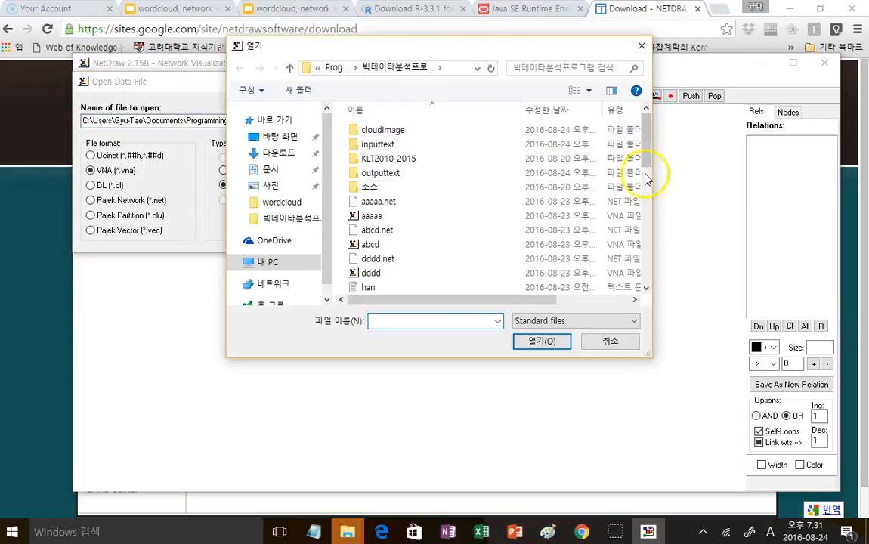
left_click_drag(648, 155, 660, 215)
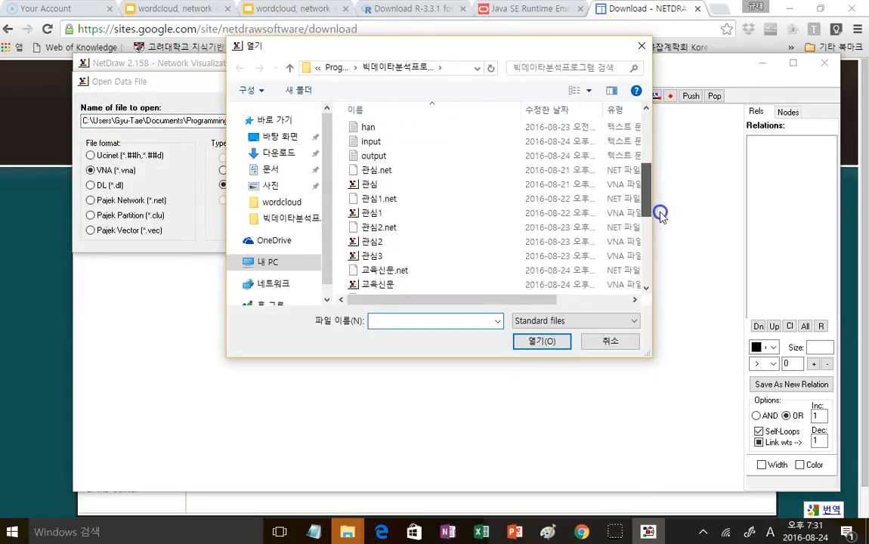
left_click(403, 242)
left_click(533, 342)
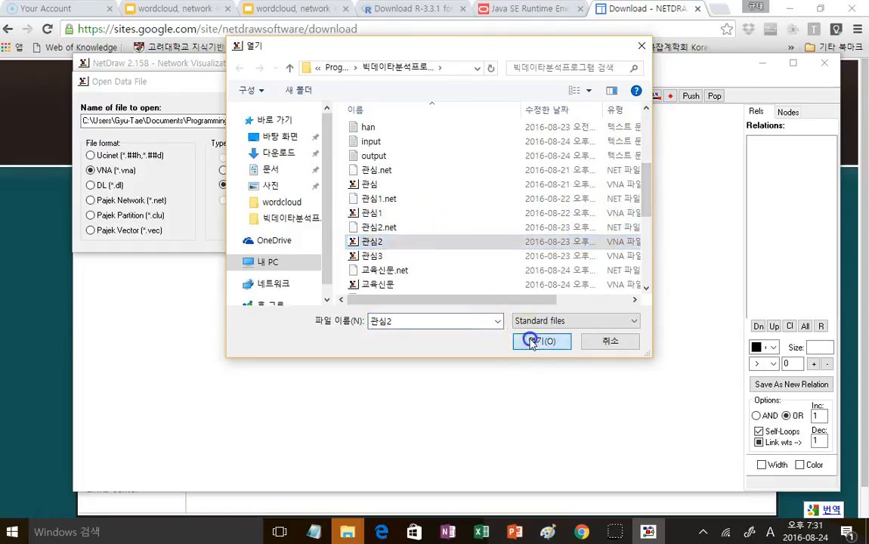
left_click(510, 121)
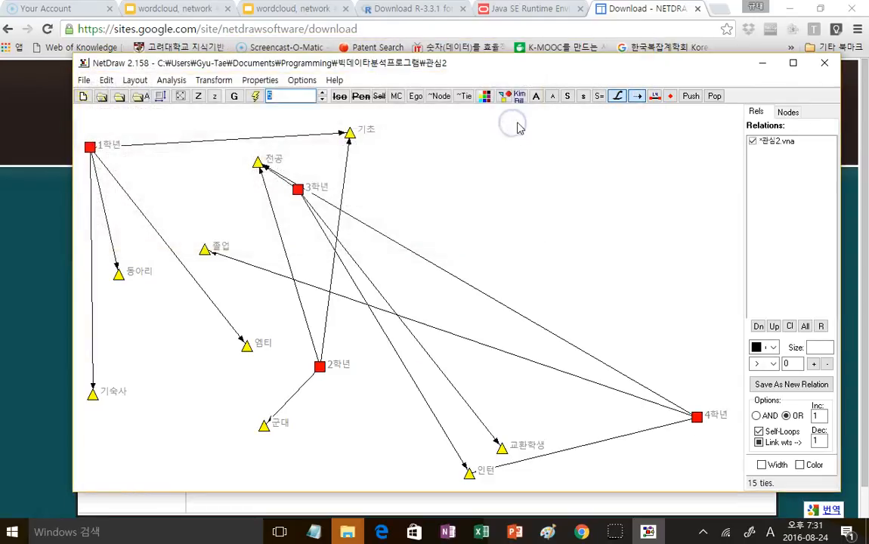
left_click(256, 97)
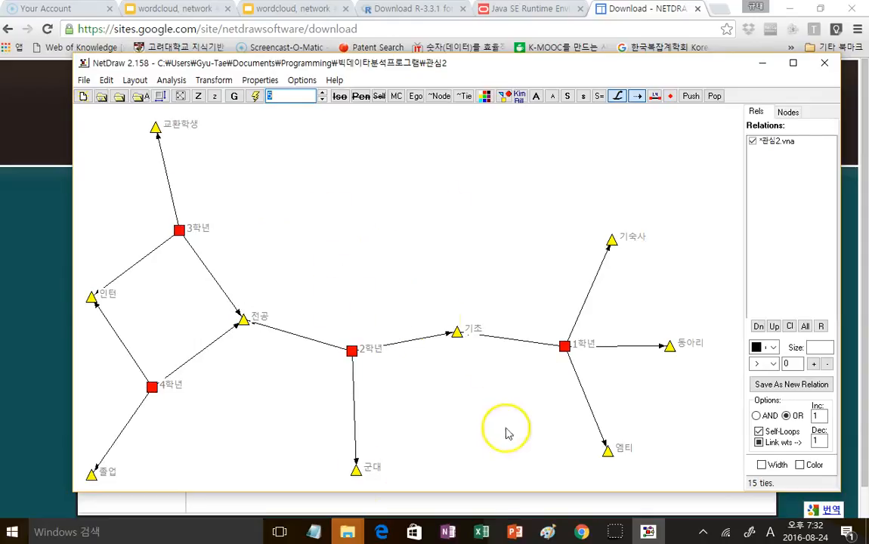
Switch to the wc1.0 workbook in Excel and review the 워드클라우드예, 네트워크분석예 and 키워드분류 sheets
left_click(481, 529)
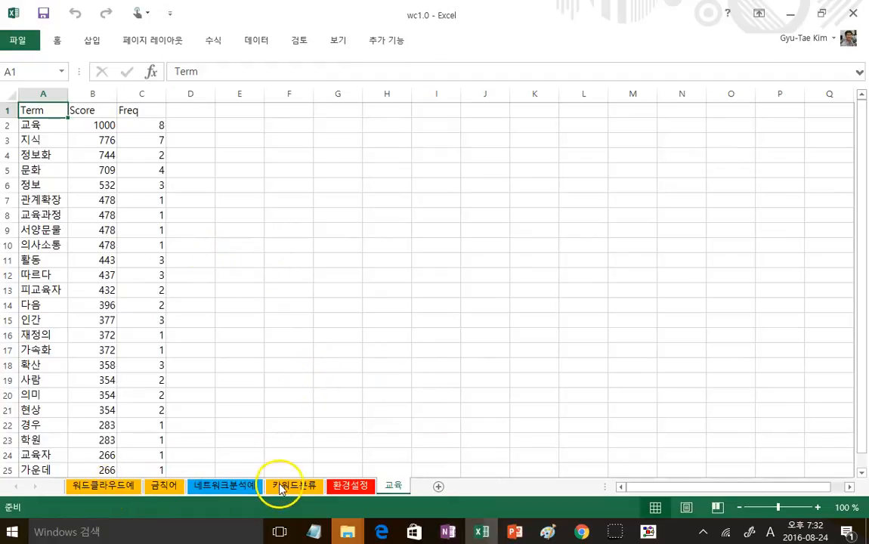
left_click(116, 486)
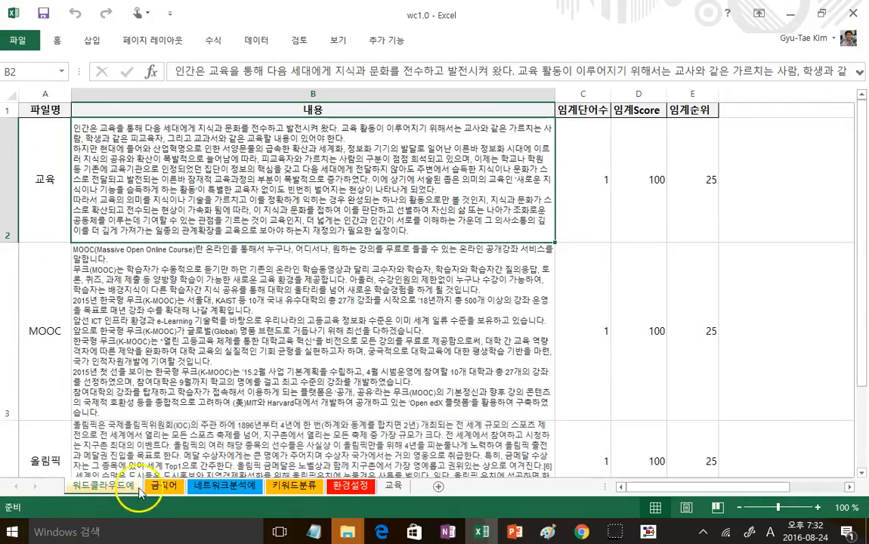
left_click(216, 487)
left_click(292, 486)
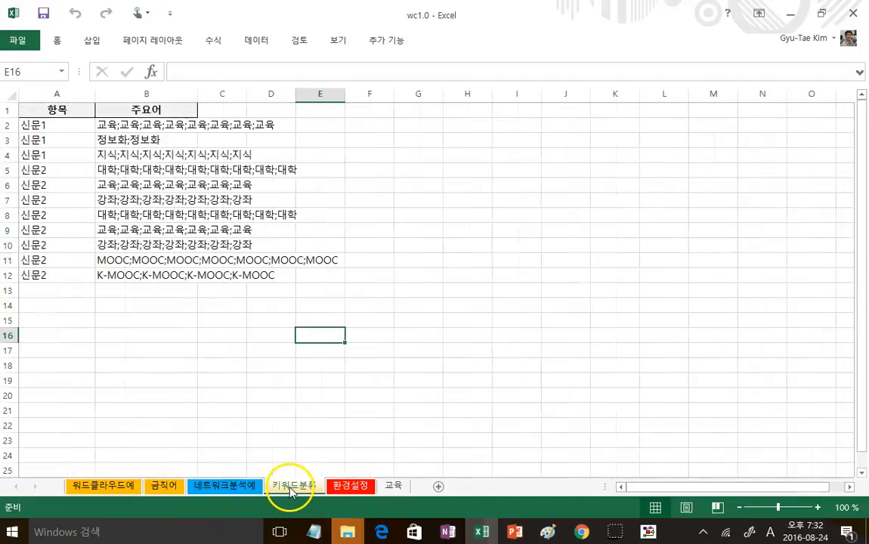
left_click(116, 486)
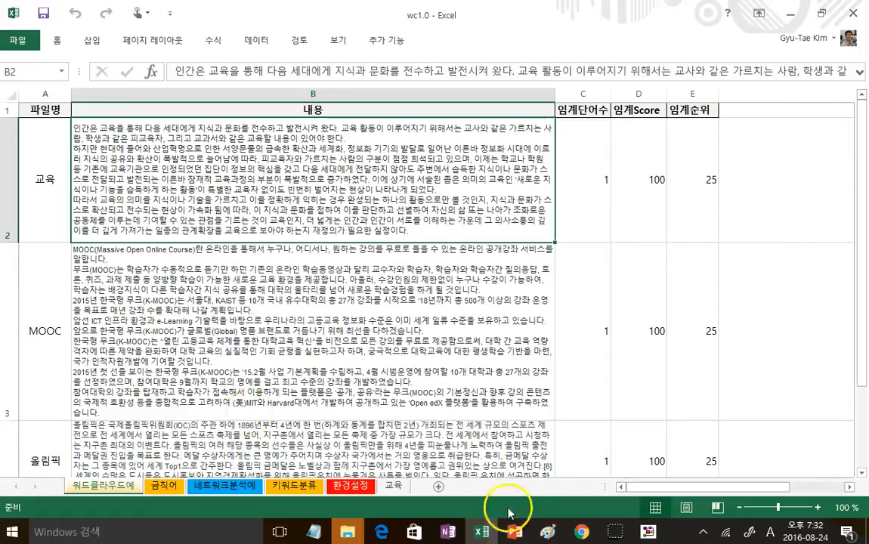
Switch to Chrome, review the title and 사용예 slides of the 분석프로그램 사용법 presentation, and bring up the 분석프로그램 설치법 presentation
left_click(583, 531)
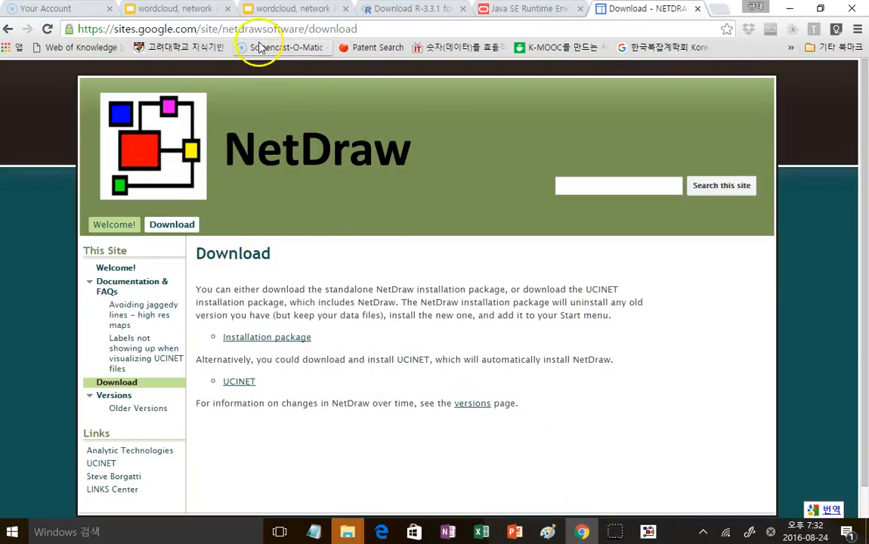
left_click(186, 9)
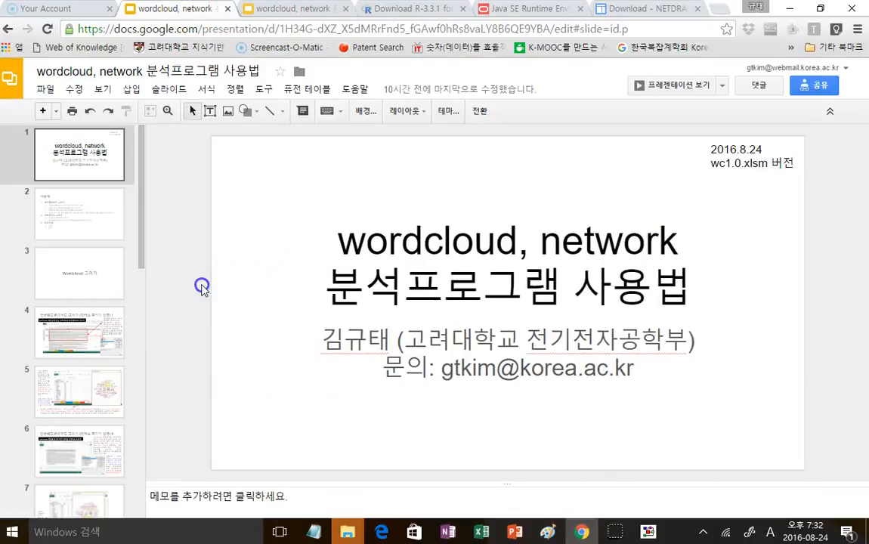
key("Down")
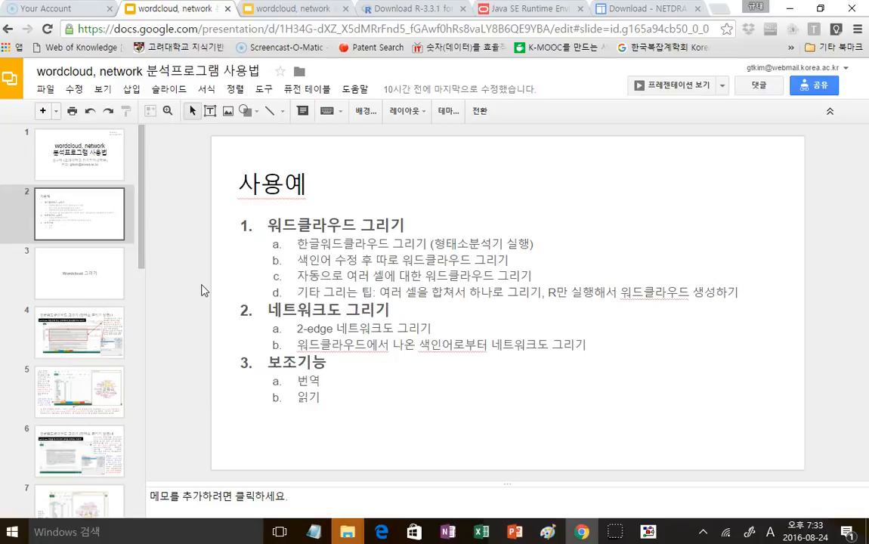
key("Up")
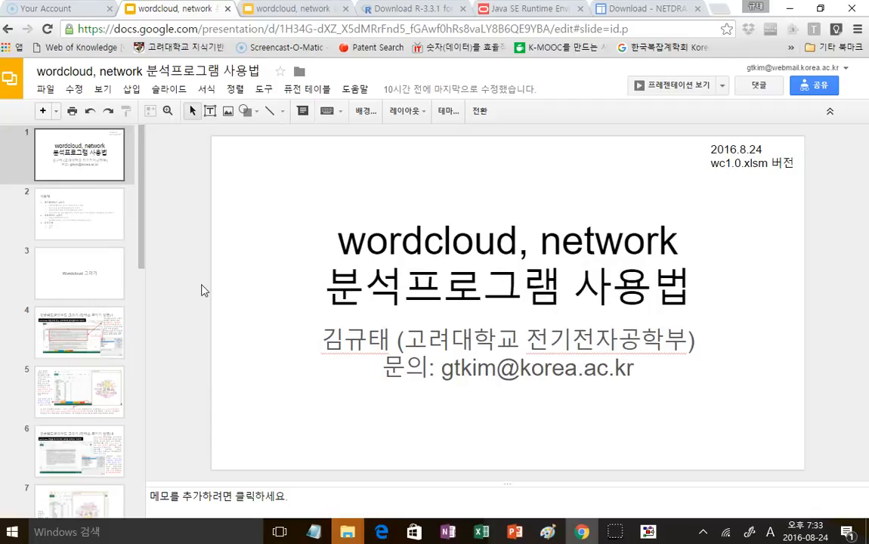
key("Down")
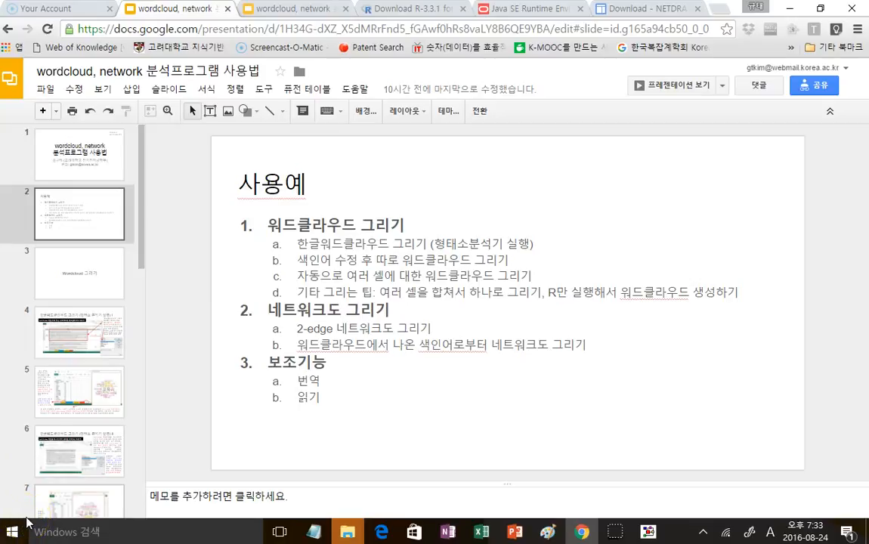
left_click(276, 9)
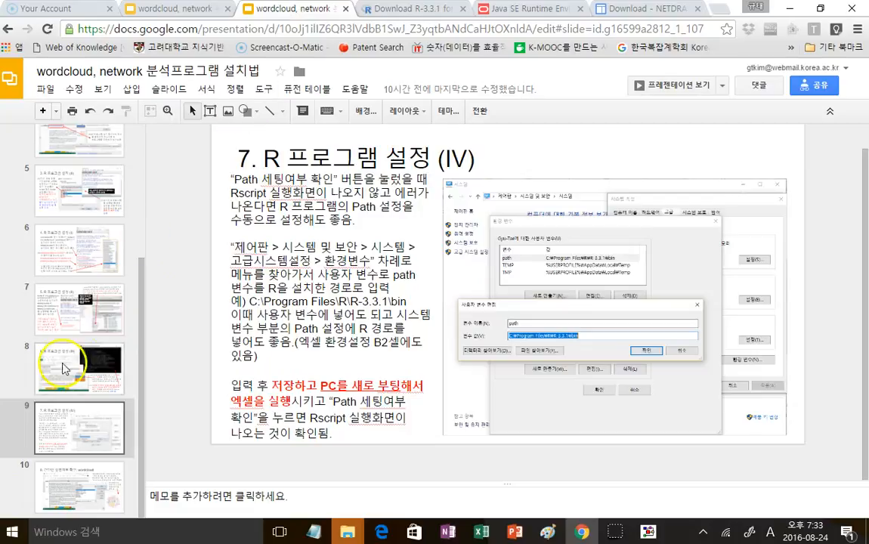